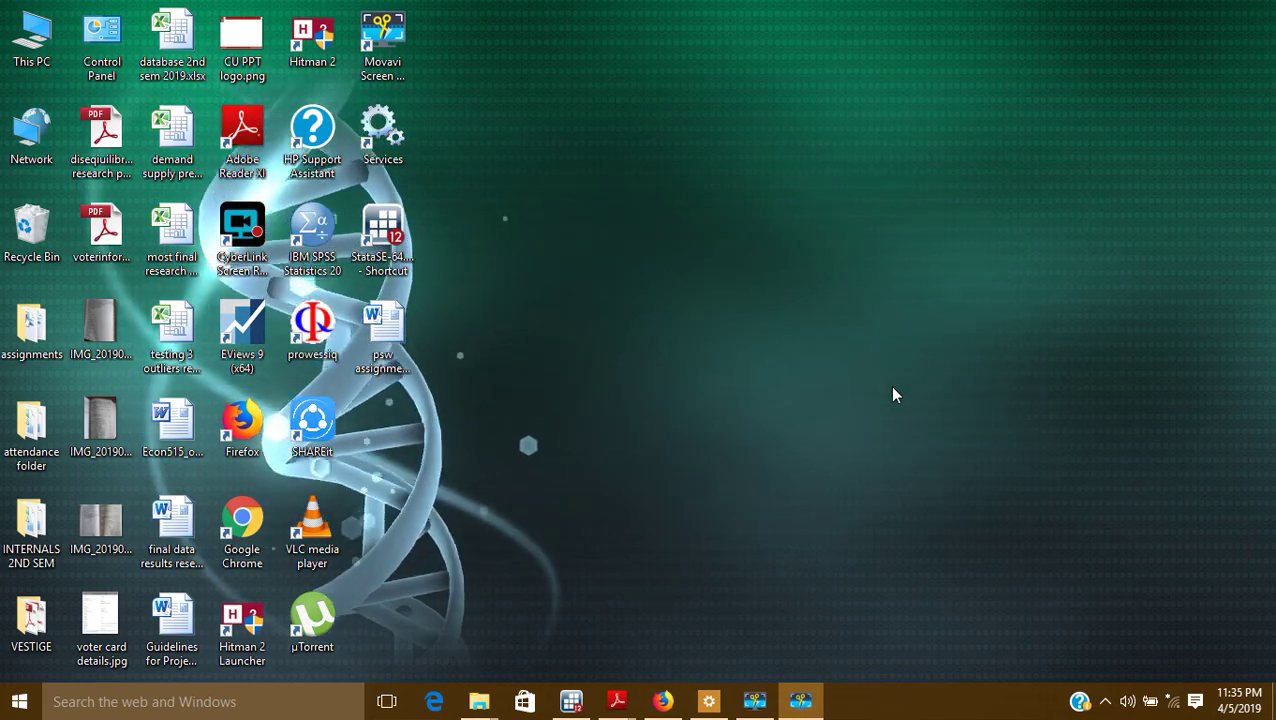
Step: Minimize the screen recorder and bring Stata with demandsupplyestimated.dta to the front
left_click(800, 702)
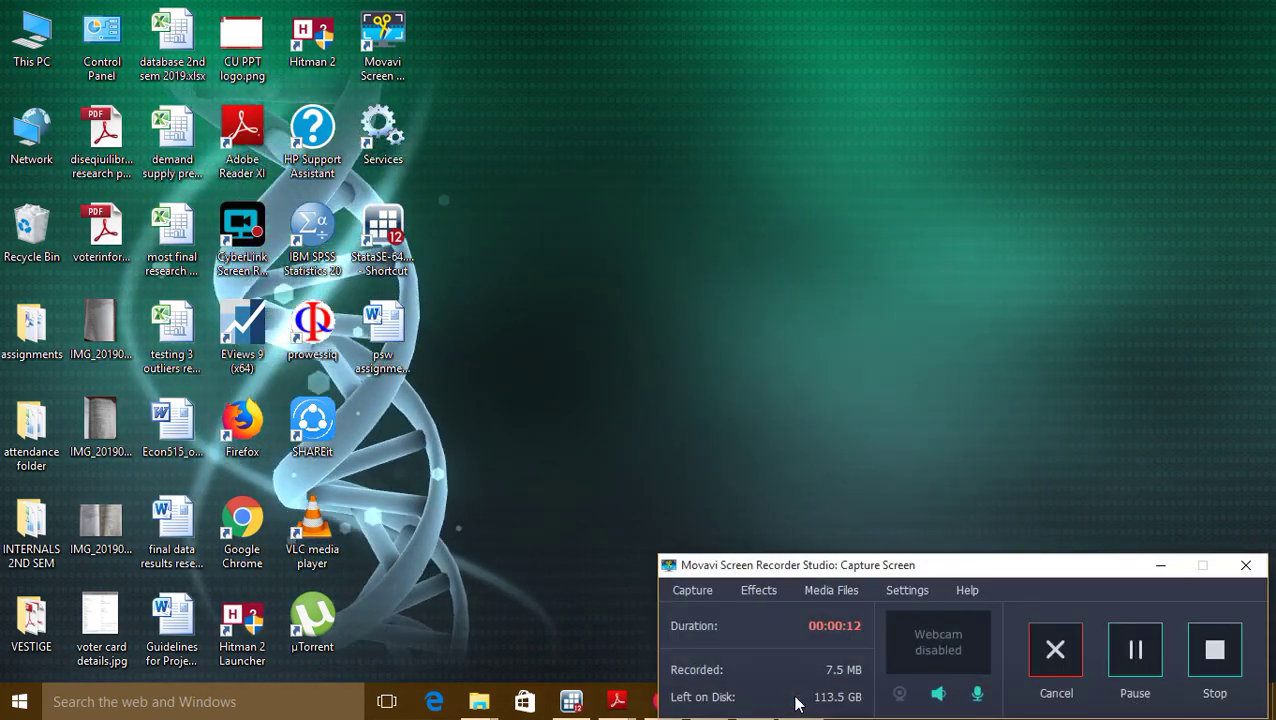
left_click(1172, 568)
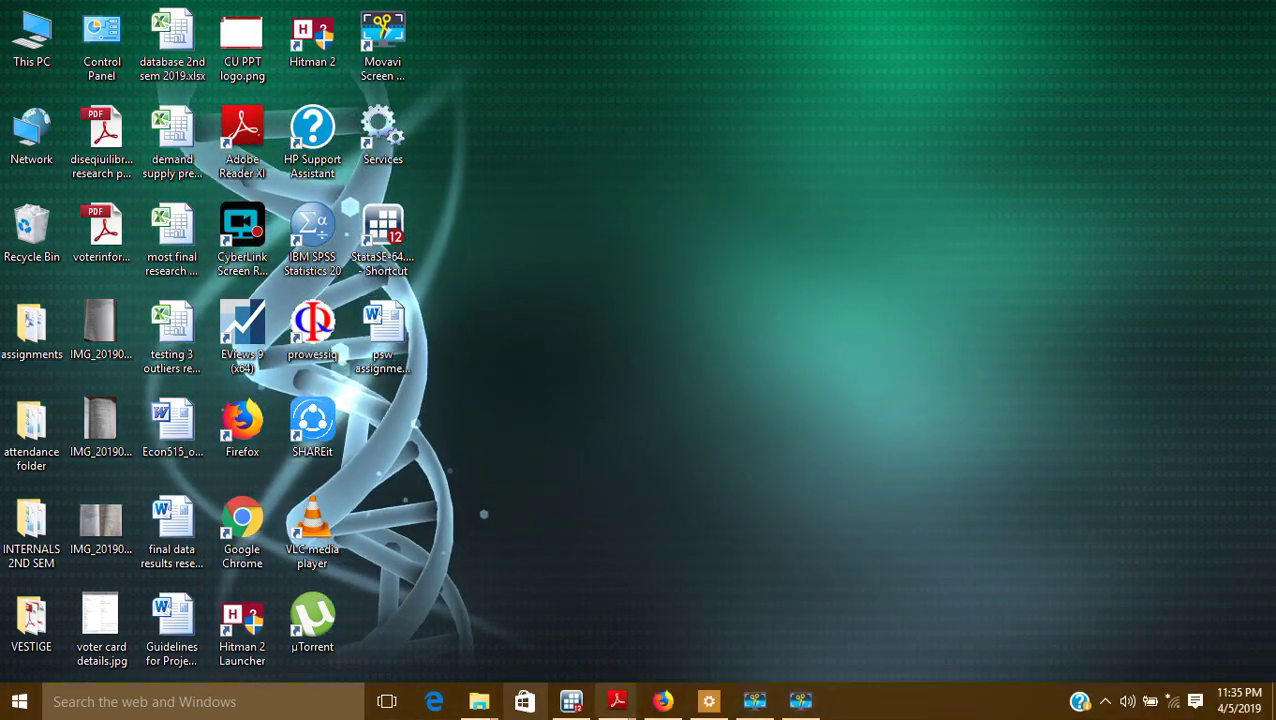
left_click(571, 702)
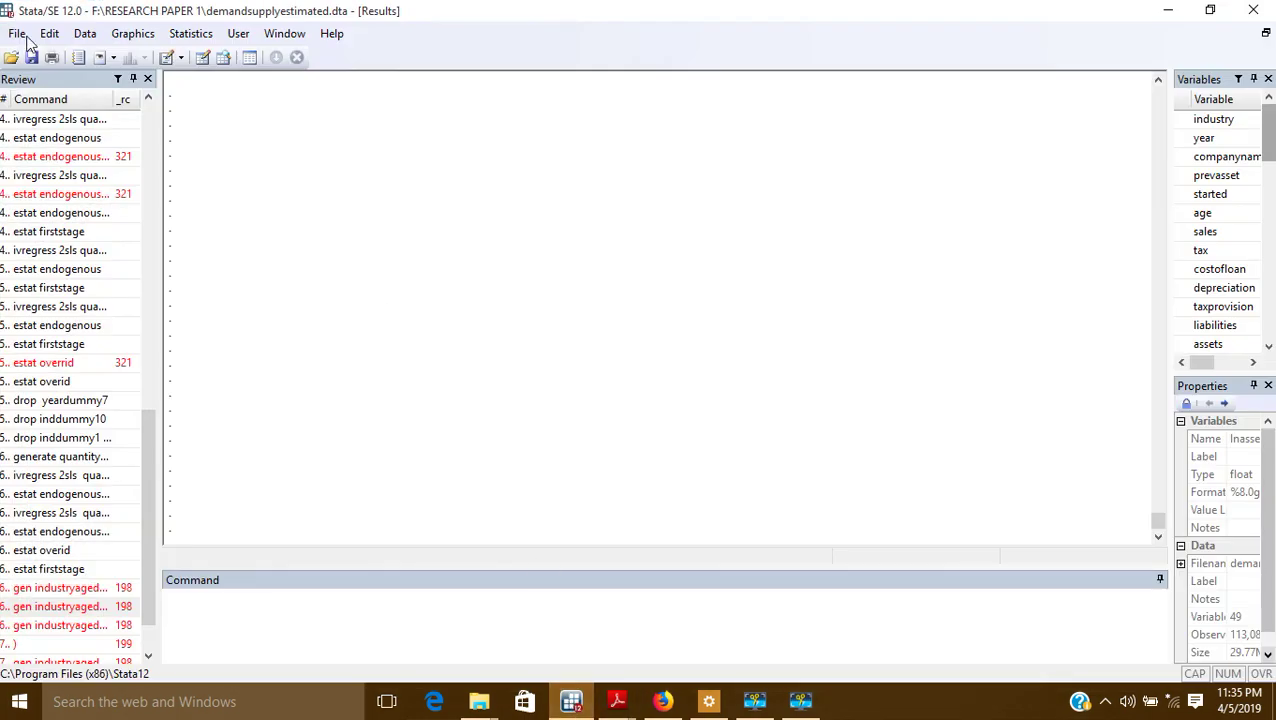
Step: Open demandsupplyestimated.dta in the Data Editor's edit view
left_click(203, 58)
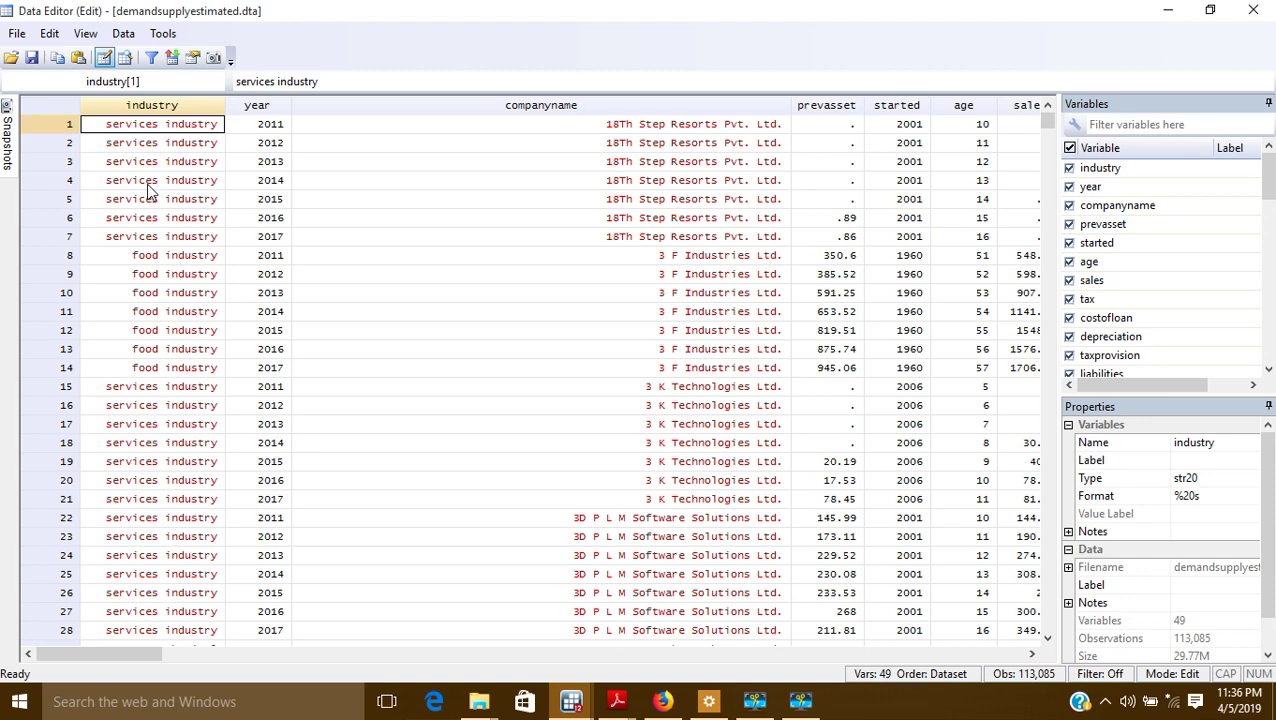
left_click(972, 107)
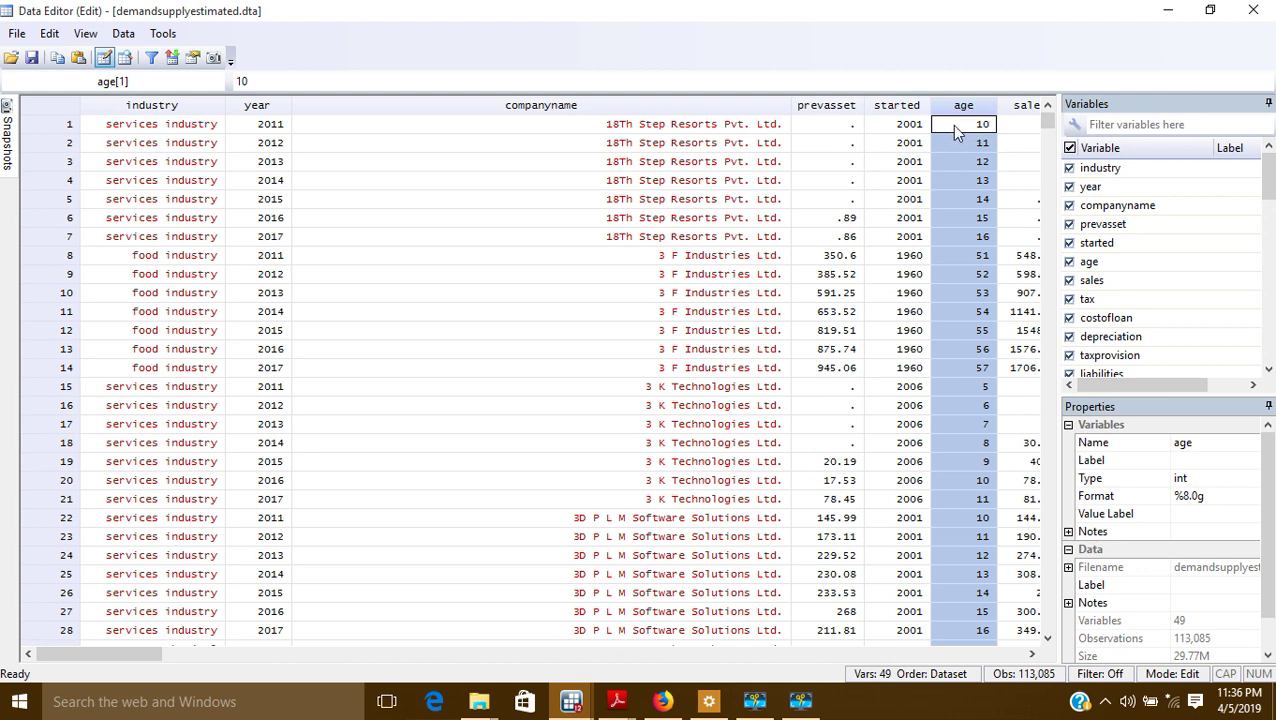
left_click(960, 143)
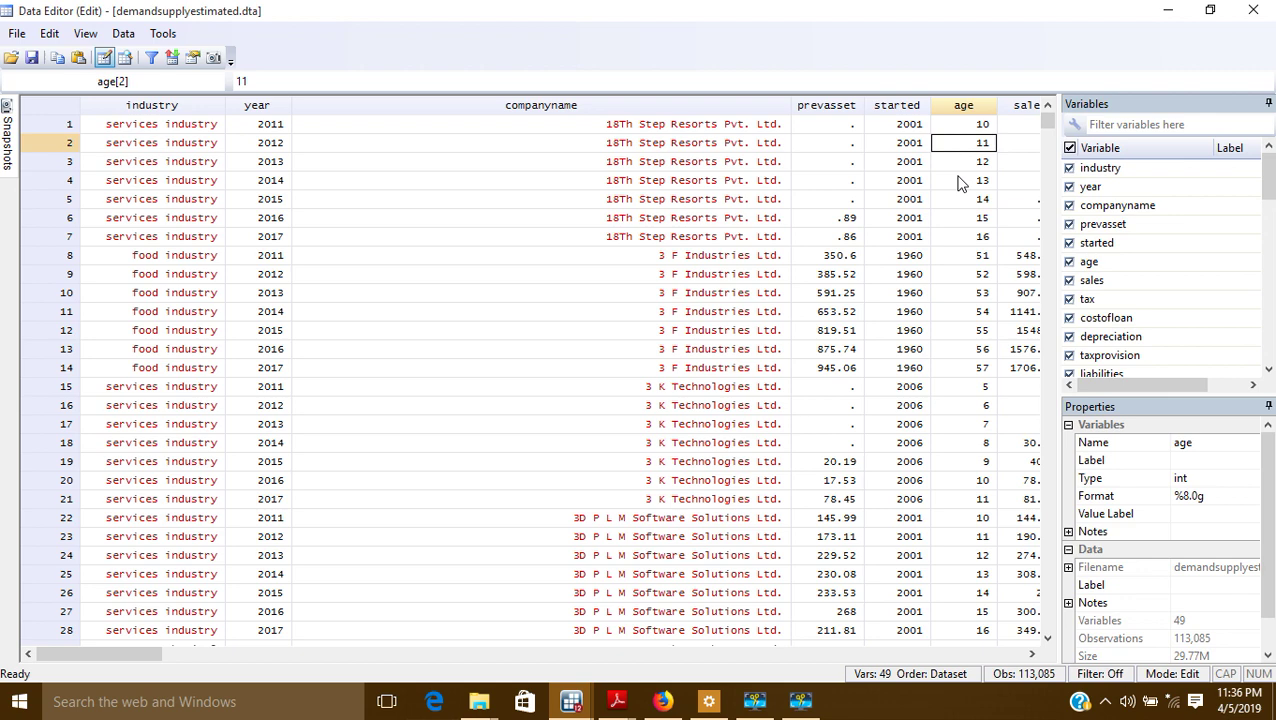
Step: Check age values (10 in row 1, 13 in row 4), select the age column, then minimize the Data Editor
left_click(964, 129)
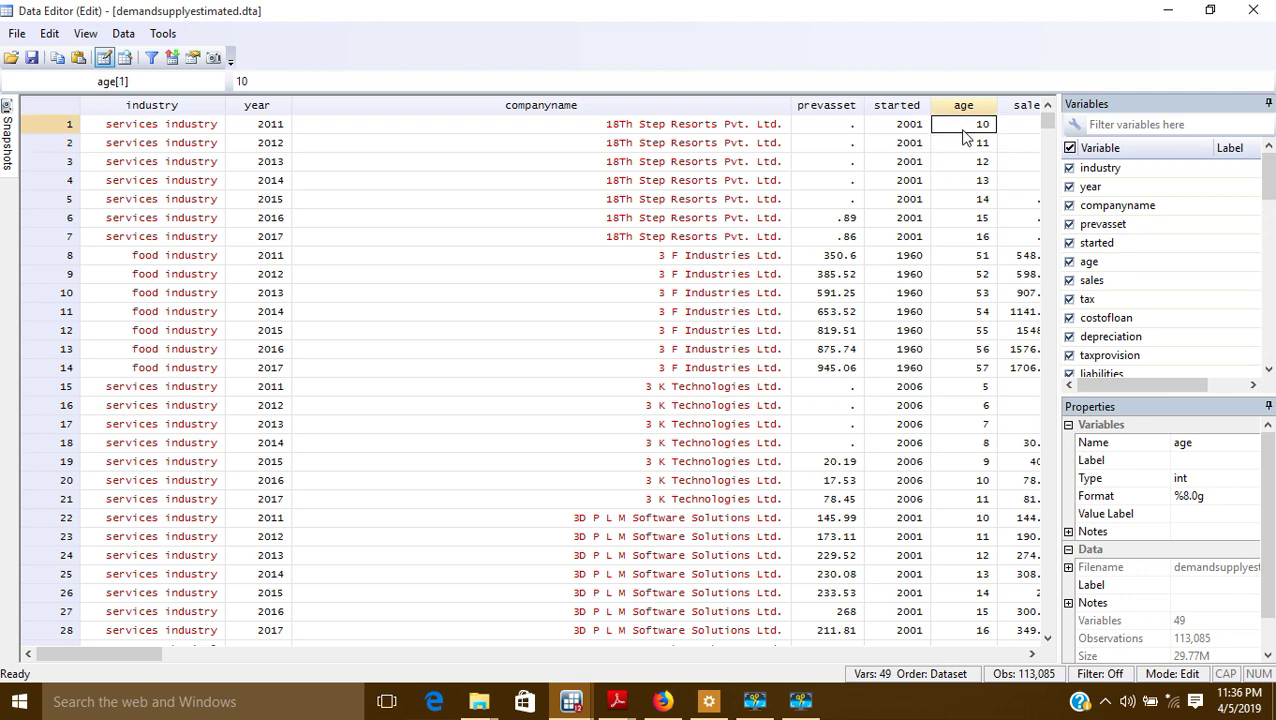
left_click(961, 184)
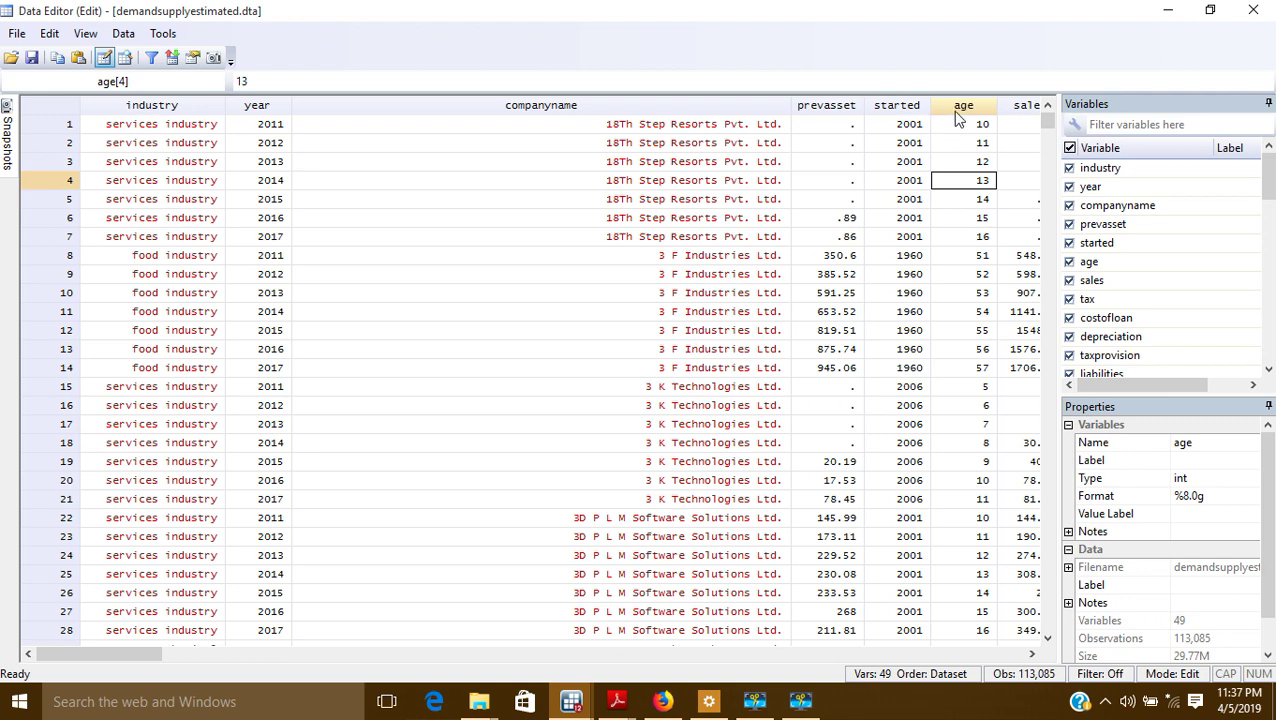
left_click(960, 107)
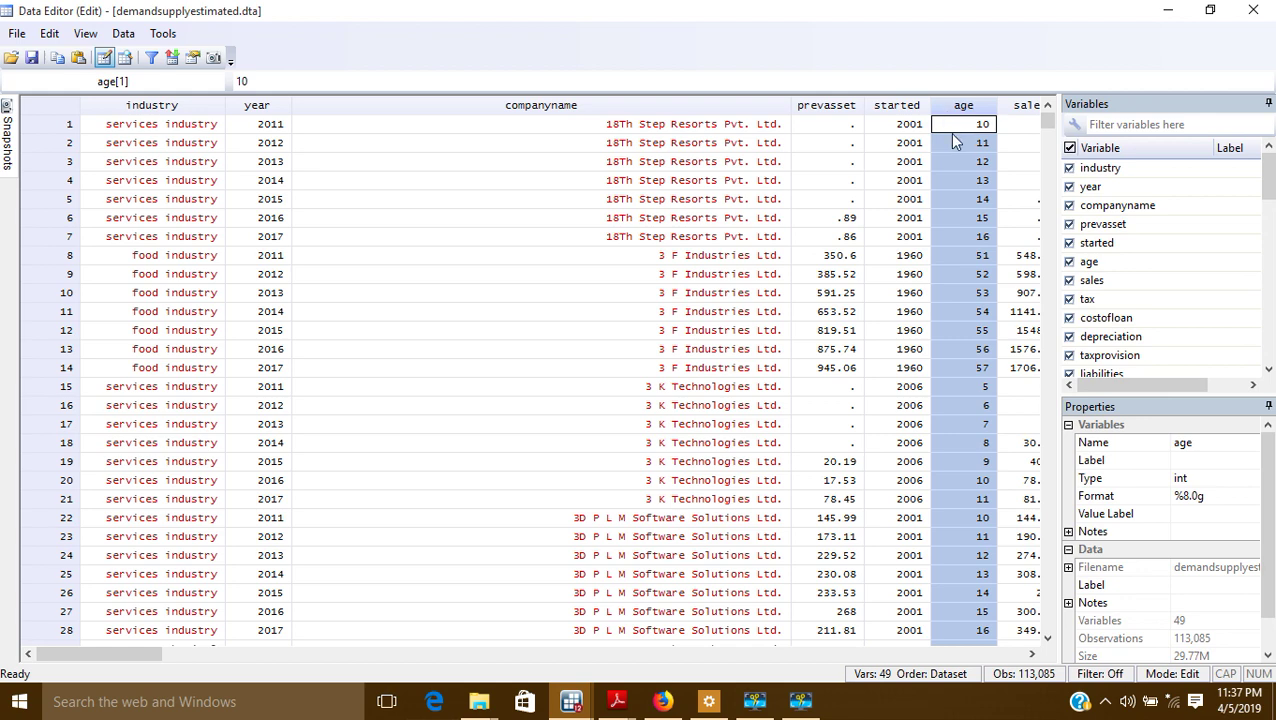
left_click(1166, 12)
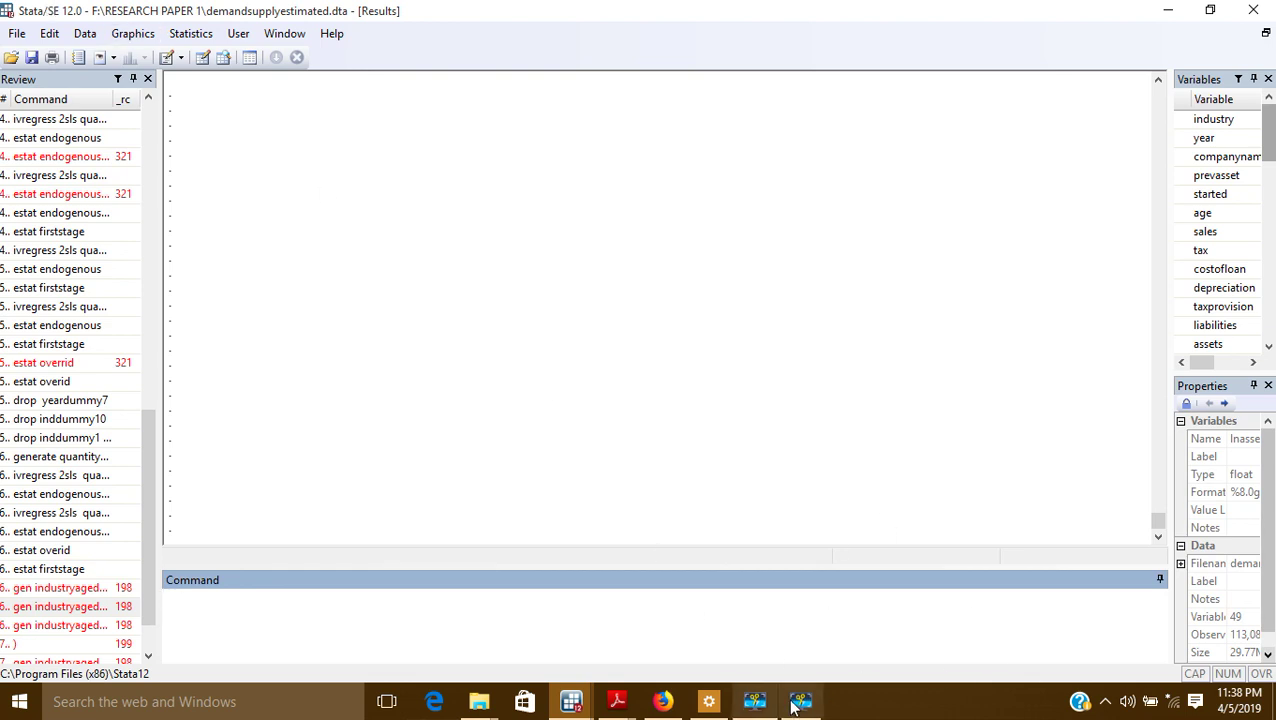
Step: Hide the recorder and run gen agedummy = (age<=10) to create agedummy
left_click(755, 701)
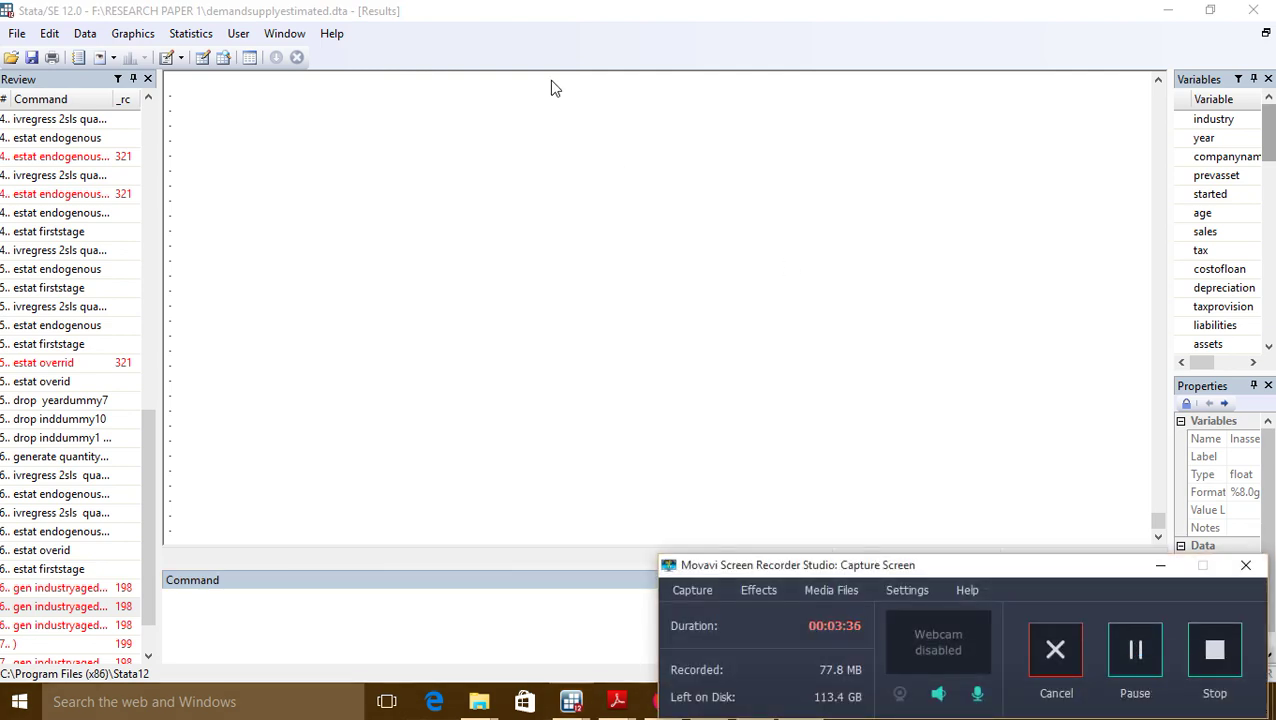
left_click(1162, 568)
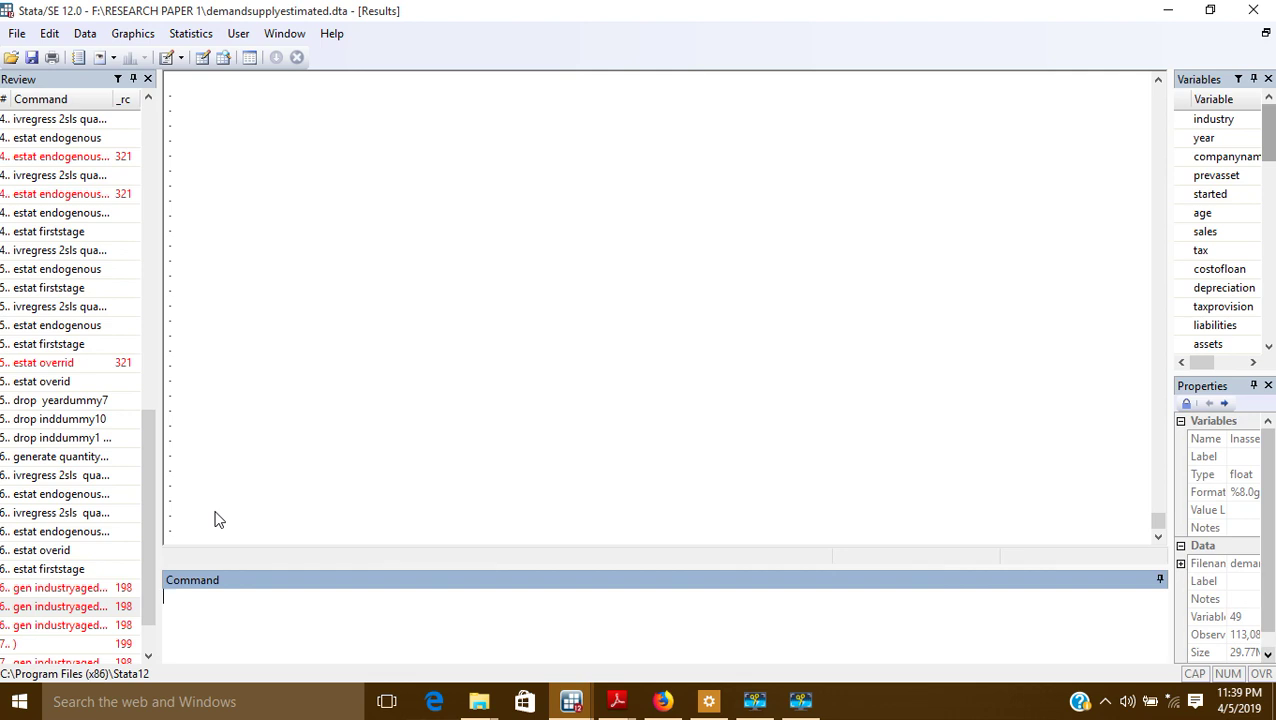
type("gen agedummy")
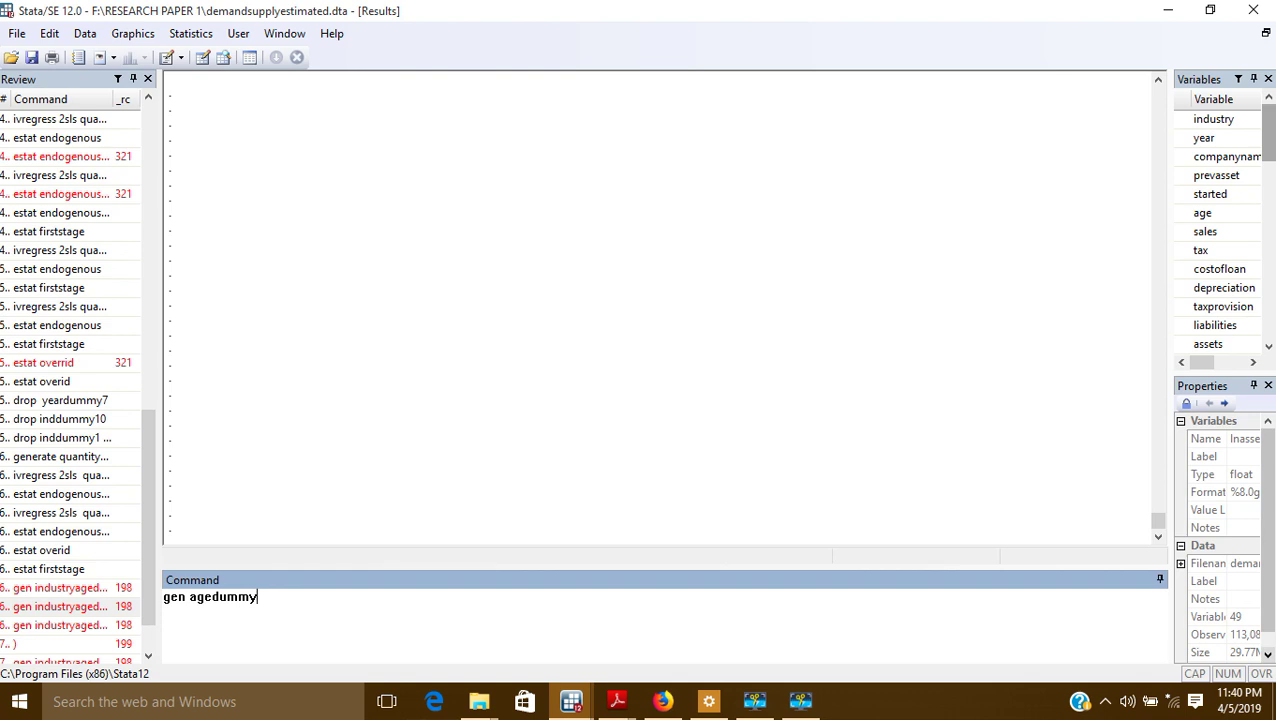
type(" = (age<=10)")
key("Return")
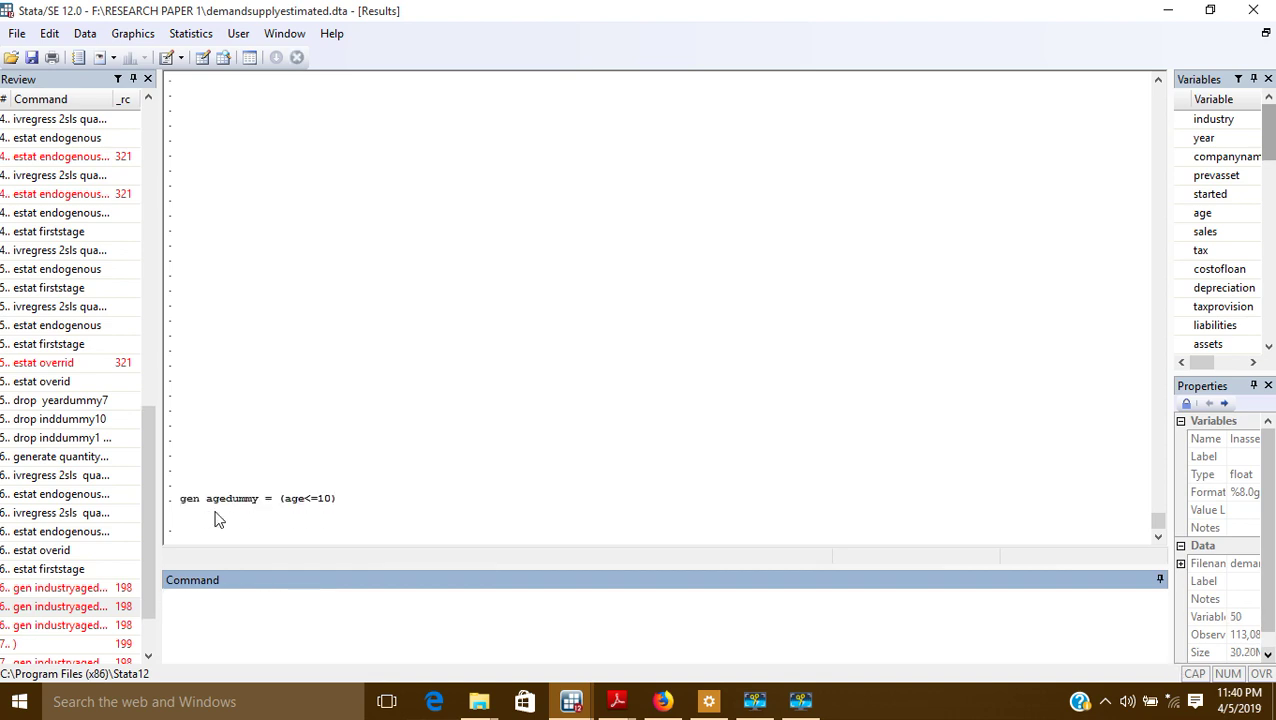
left_click(202, 60)
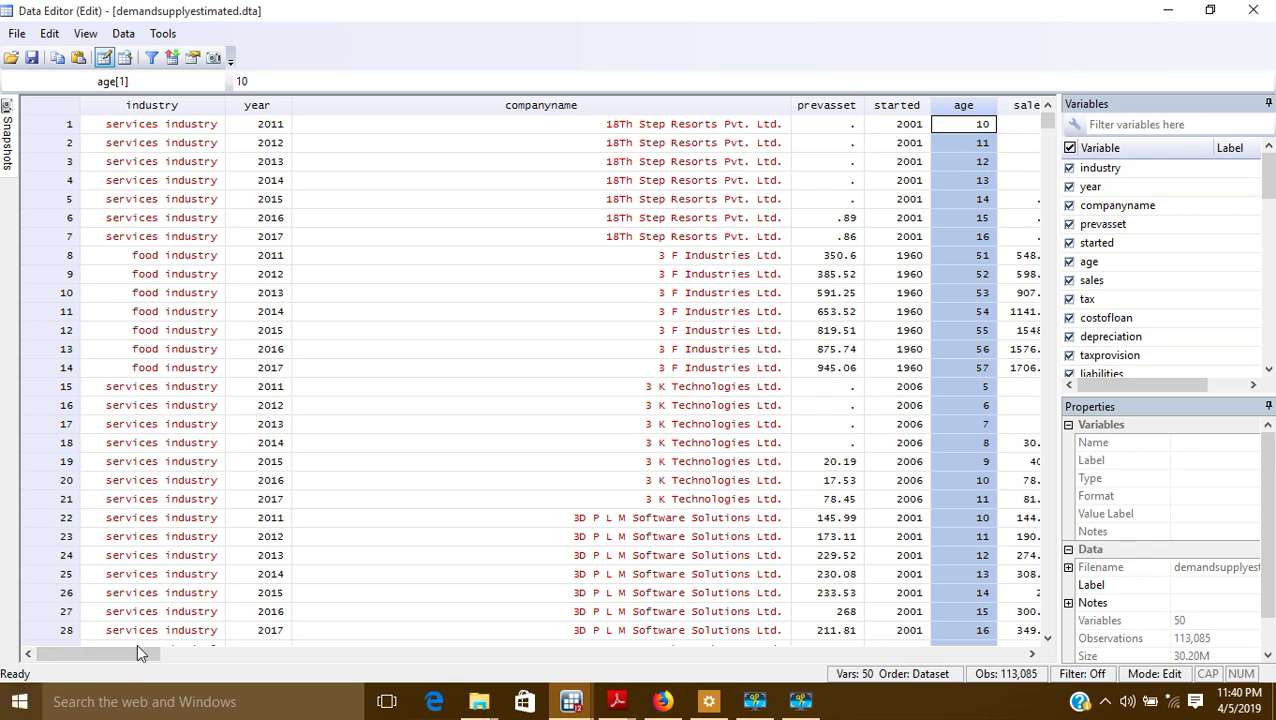
left_click_drag(116, 656, 826, 645)
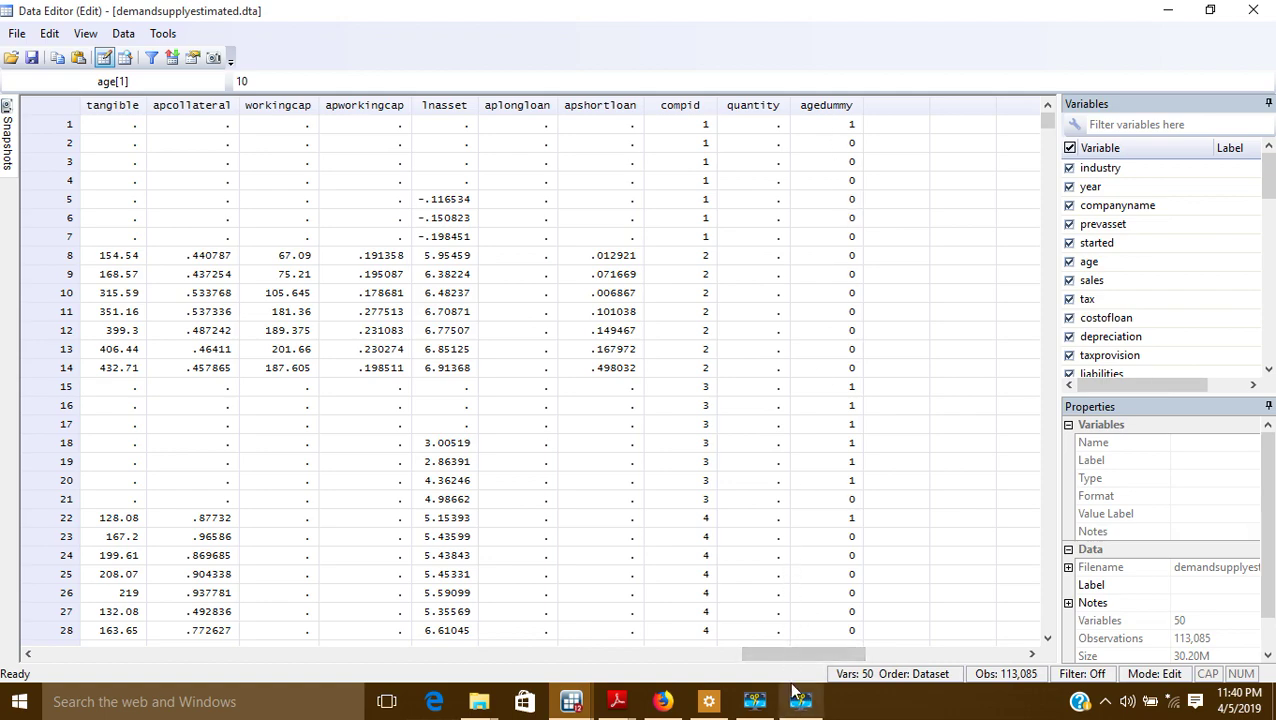
mouse_move(787, 662)
left_mouse_down()
mouse_move(82, 654)
mouse_move(815, 651)
mouse_move(786, 653)
left_mouse_up()
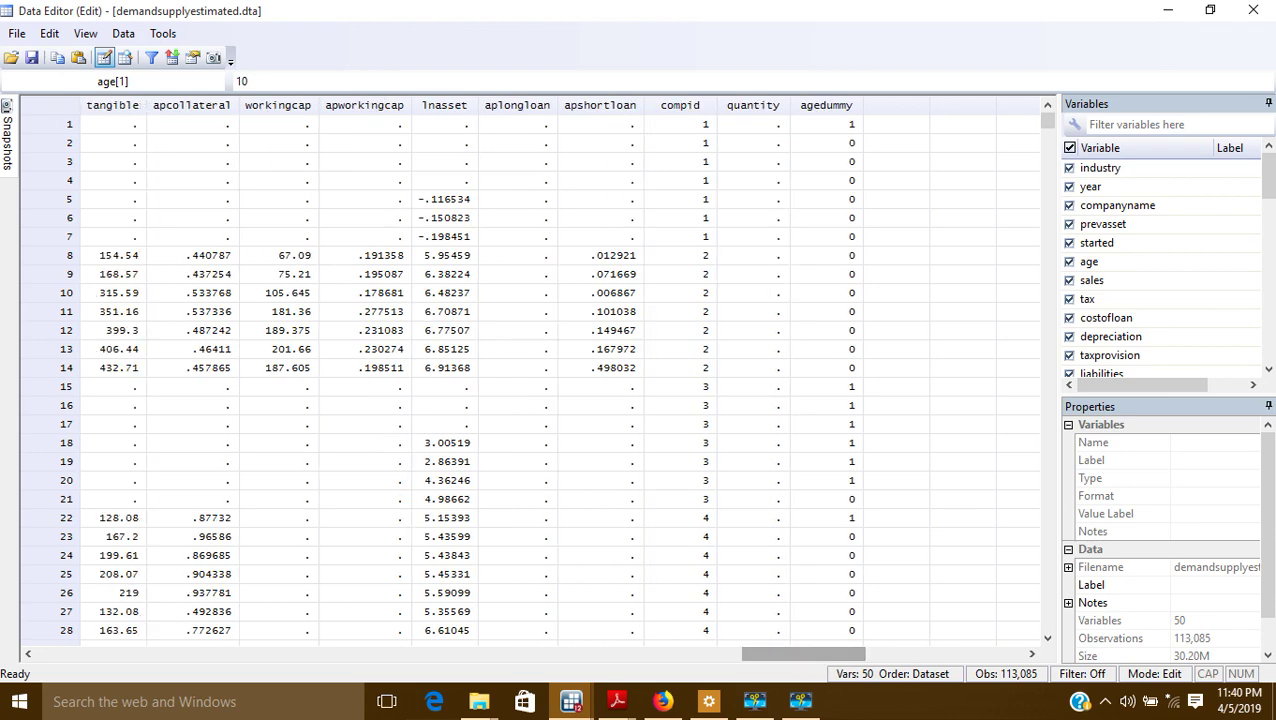
left_click(1253, 10)
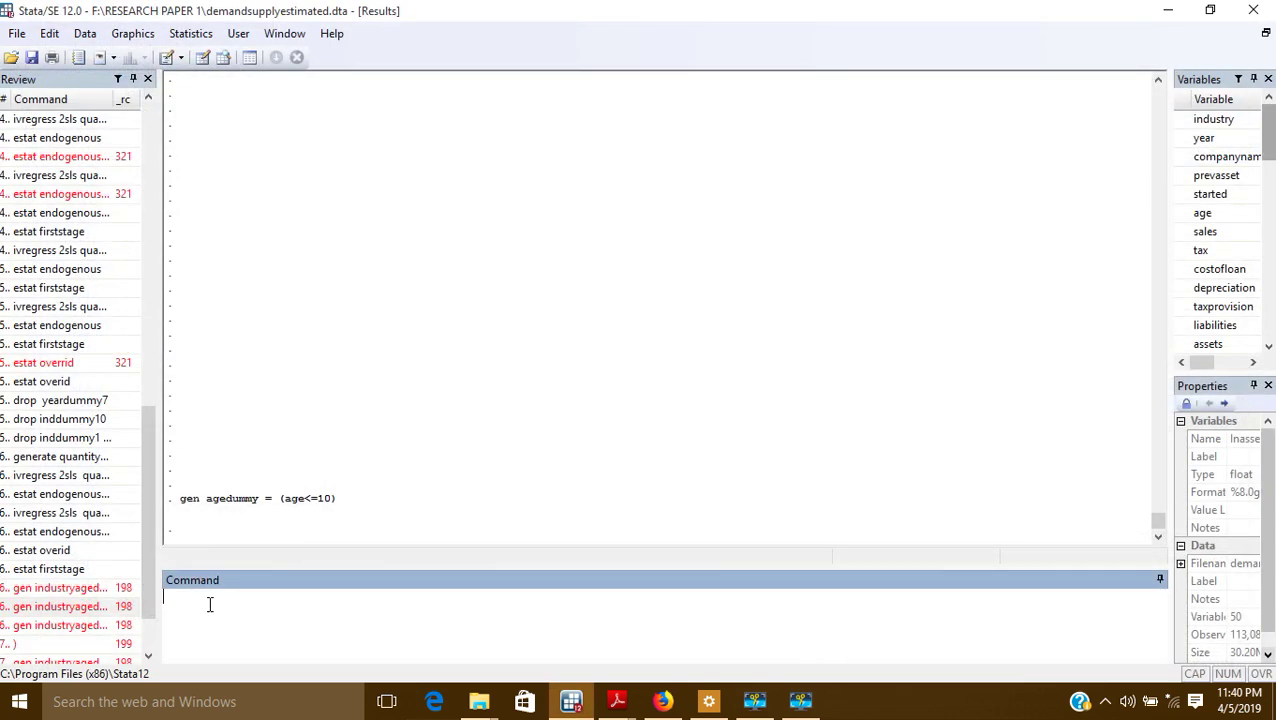
Step: Browse age and agedummy with br, scroll through rows to verify, then close the browser
type("br age agedummy")
key("Return")
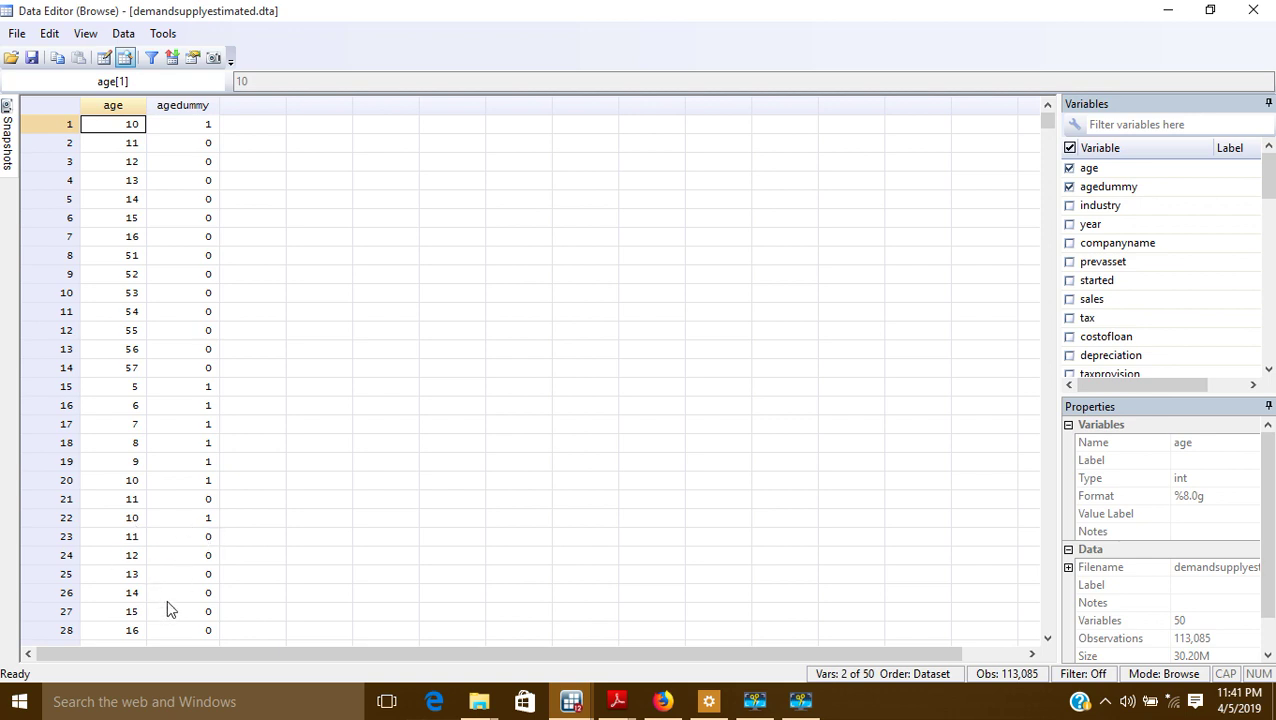
scroll(185, 499, "down", 6)
scroll(185, 499, "down", 20)
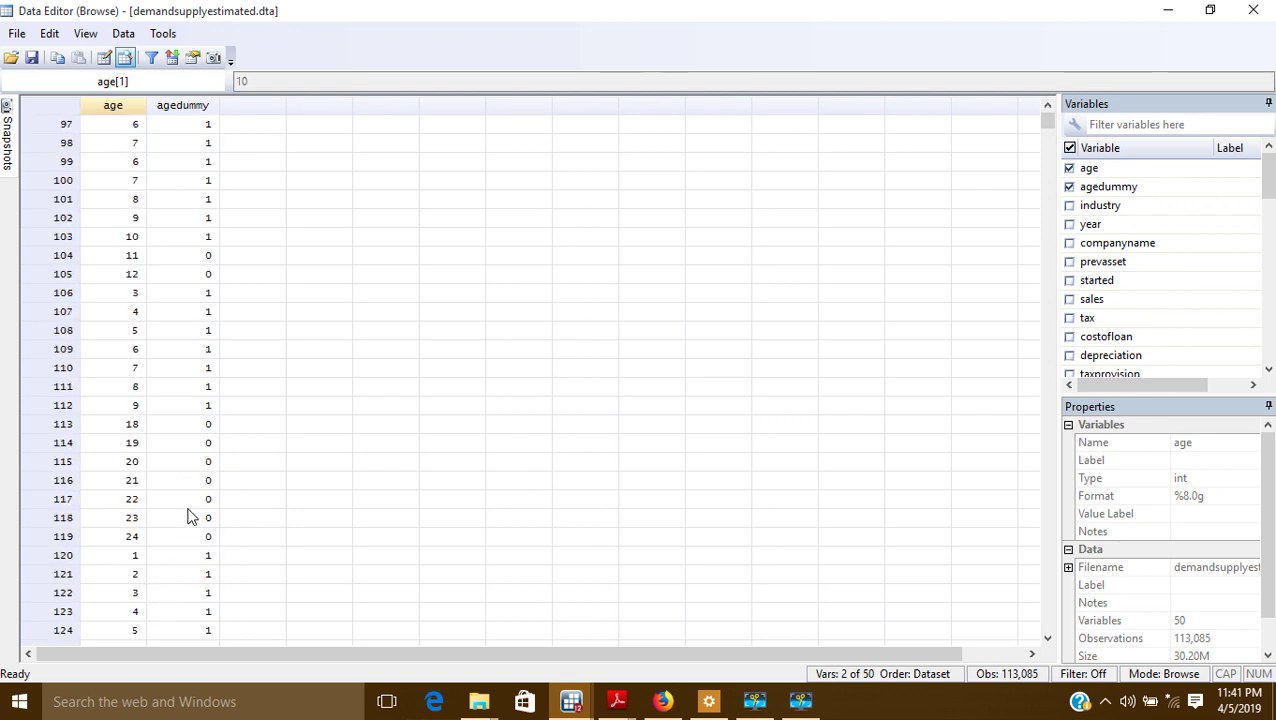
scroll(178, 463, "down", 11)
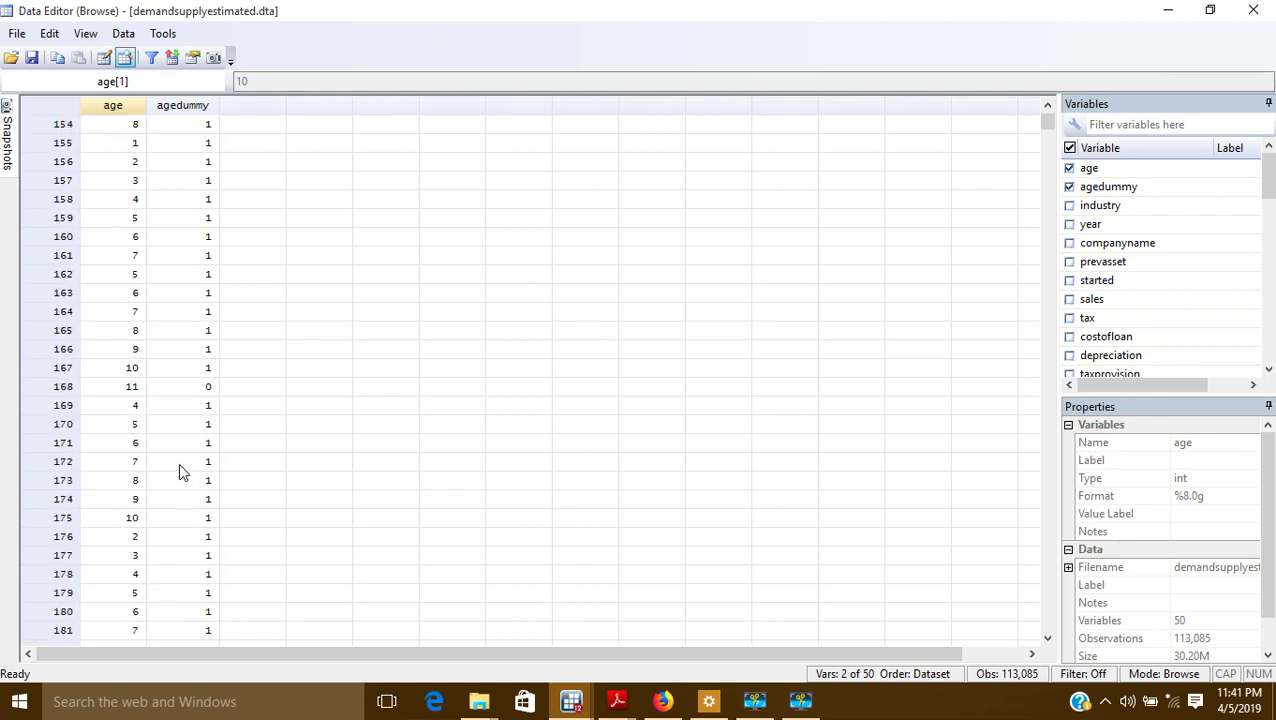
left_click(1251, 11)
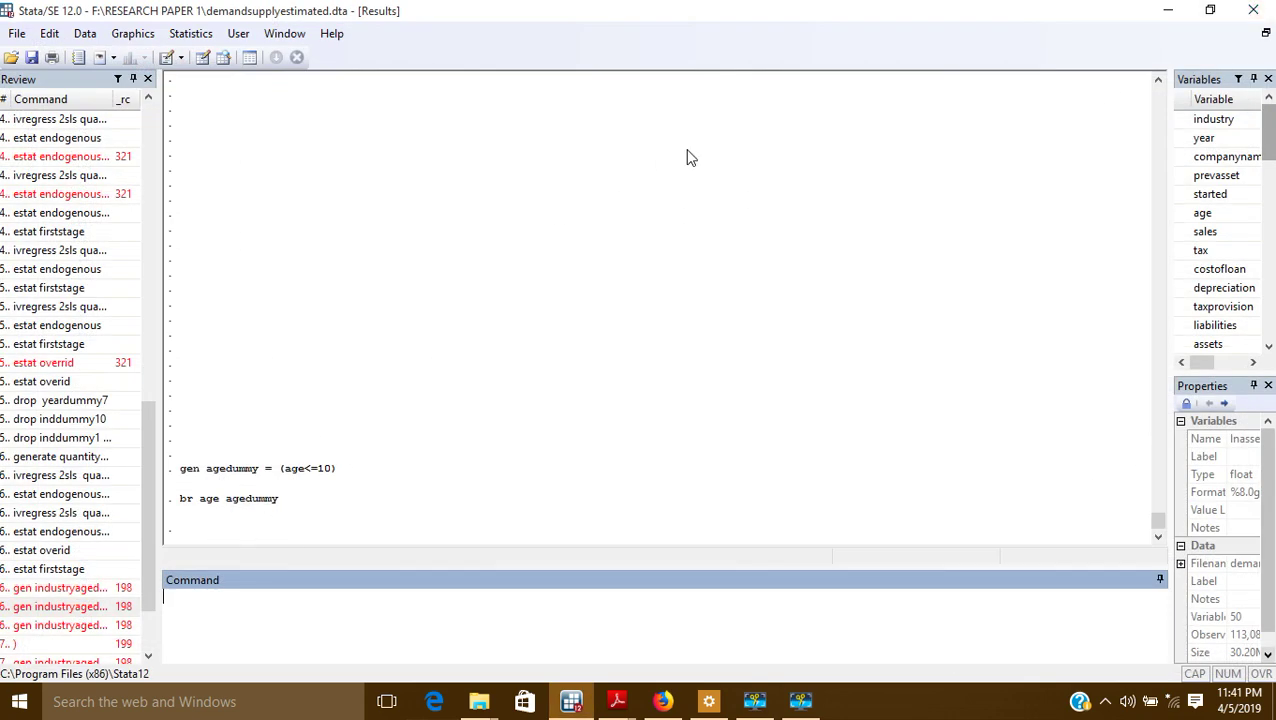
left_click(203, 59)
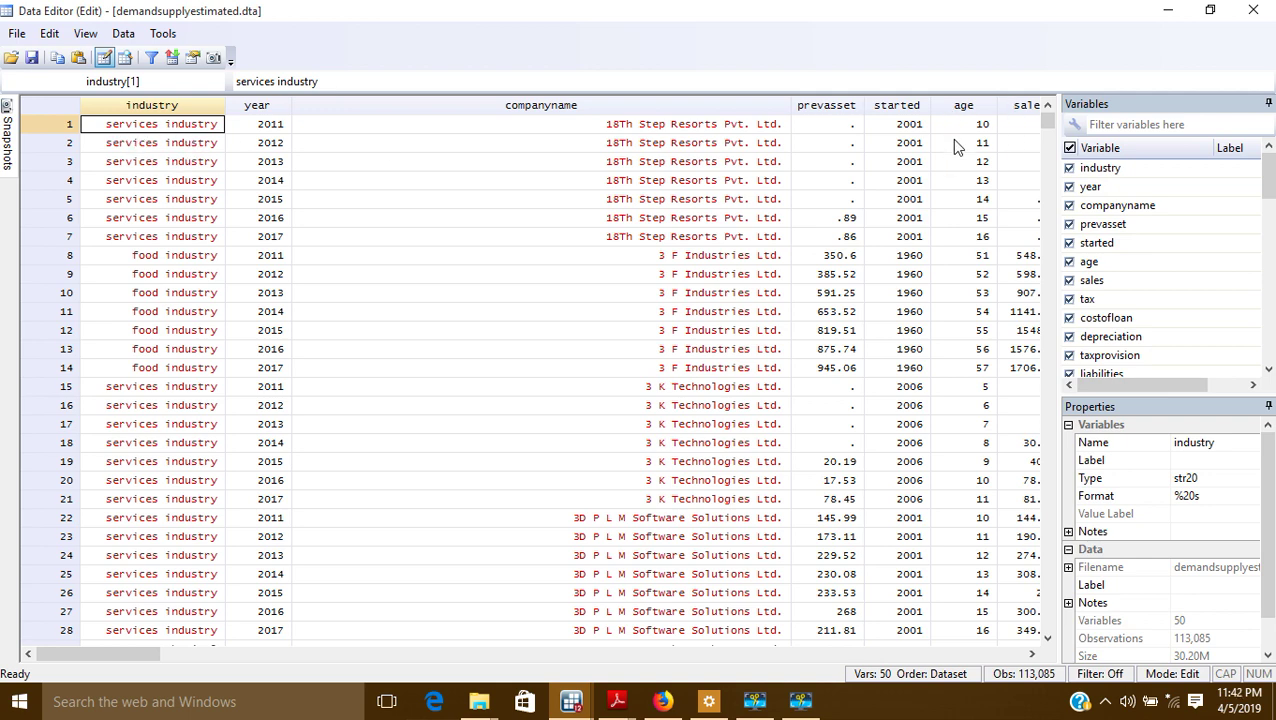
left_click(1252, 10)
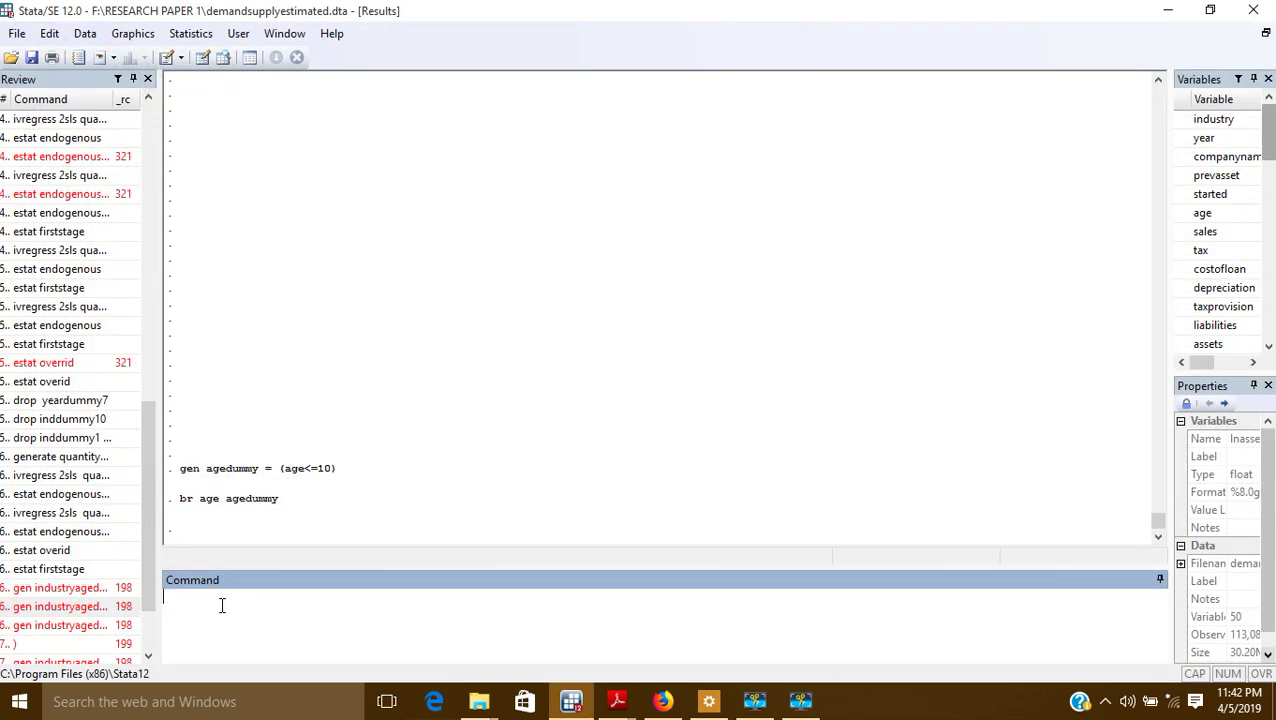
Step: Partly type gen ageindsdummy = ((age<=10) & ( and open the Data Editor to view industry values
type("gen ageindsdummy =")
left_click(300, 598)
type("((age<")
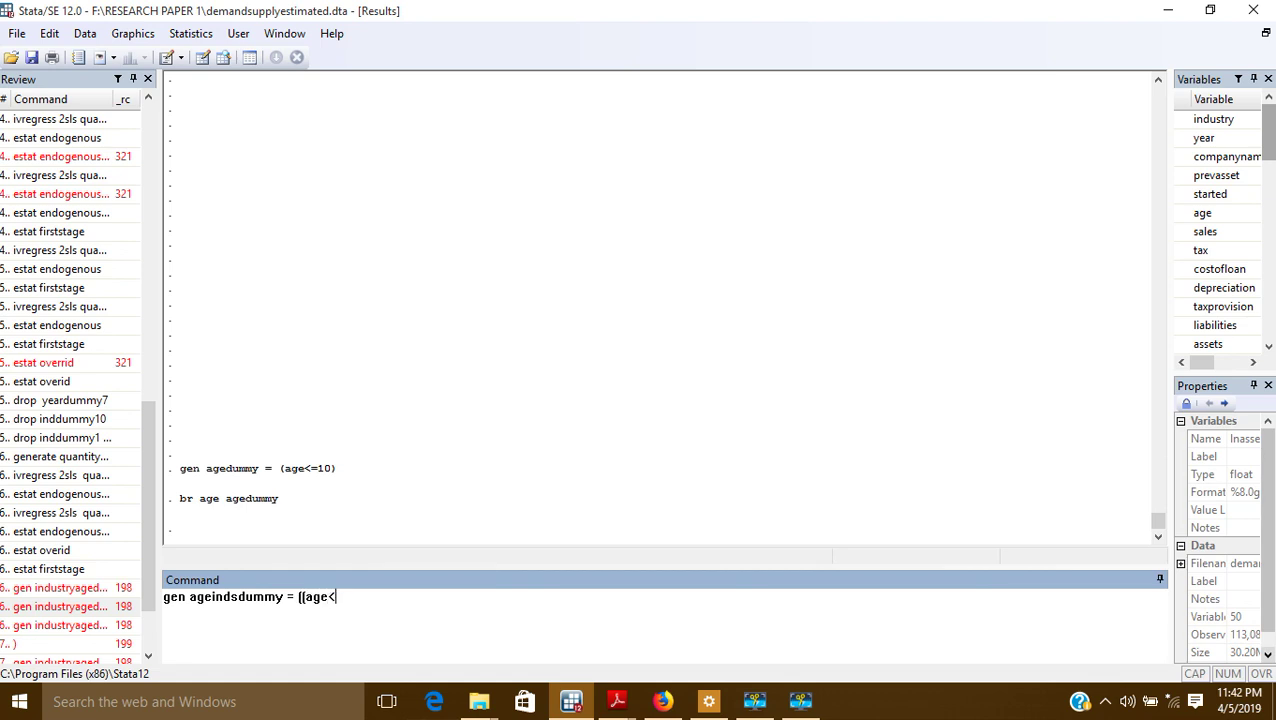
type("=10) & (")
left_click(205, 58)
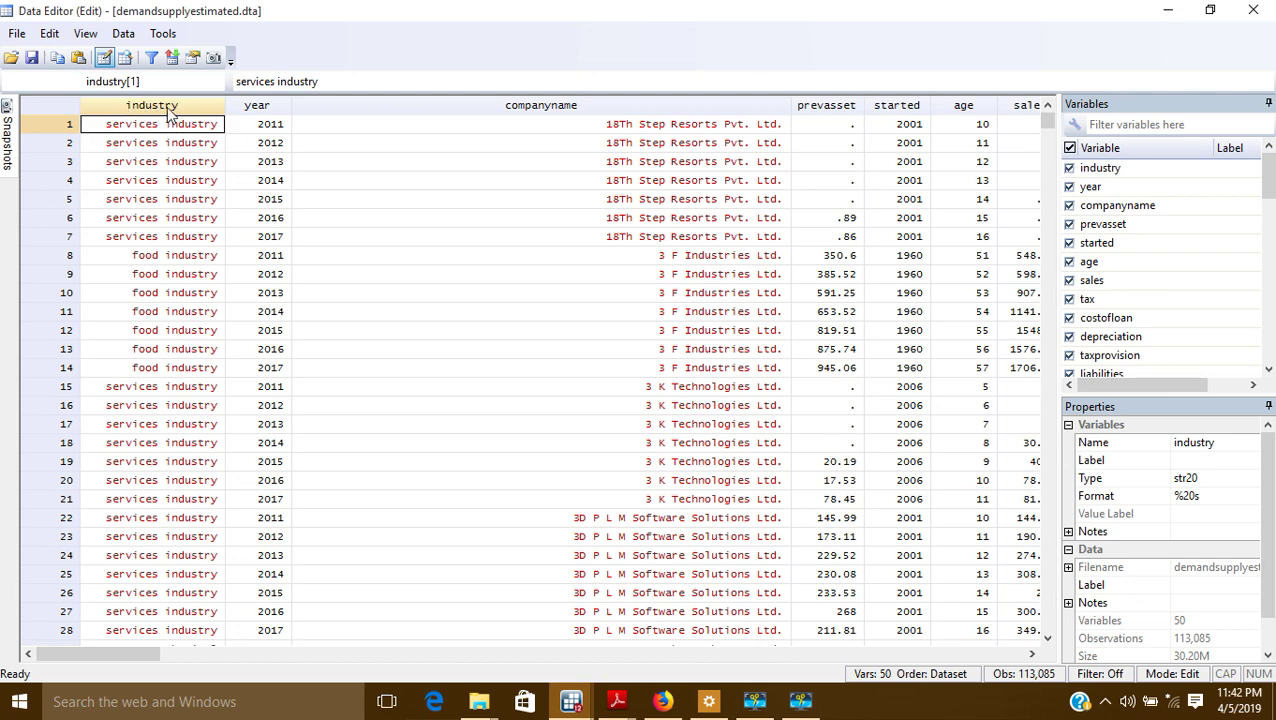
Step: Minimize the Data Editor and run the command with industry =="services industry", getting error r(132)
left_click(1170, 10)
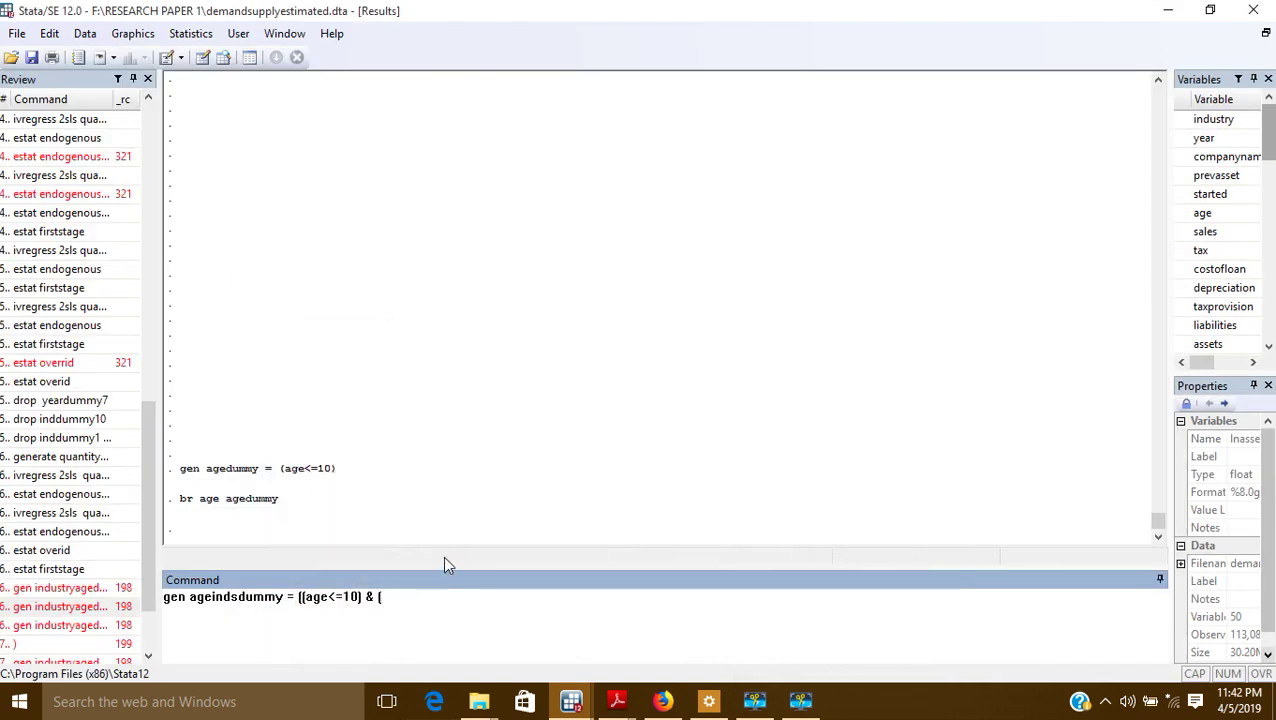
type("industry ==\"services industry")
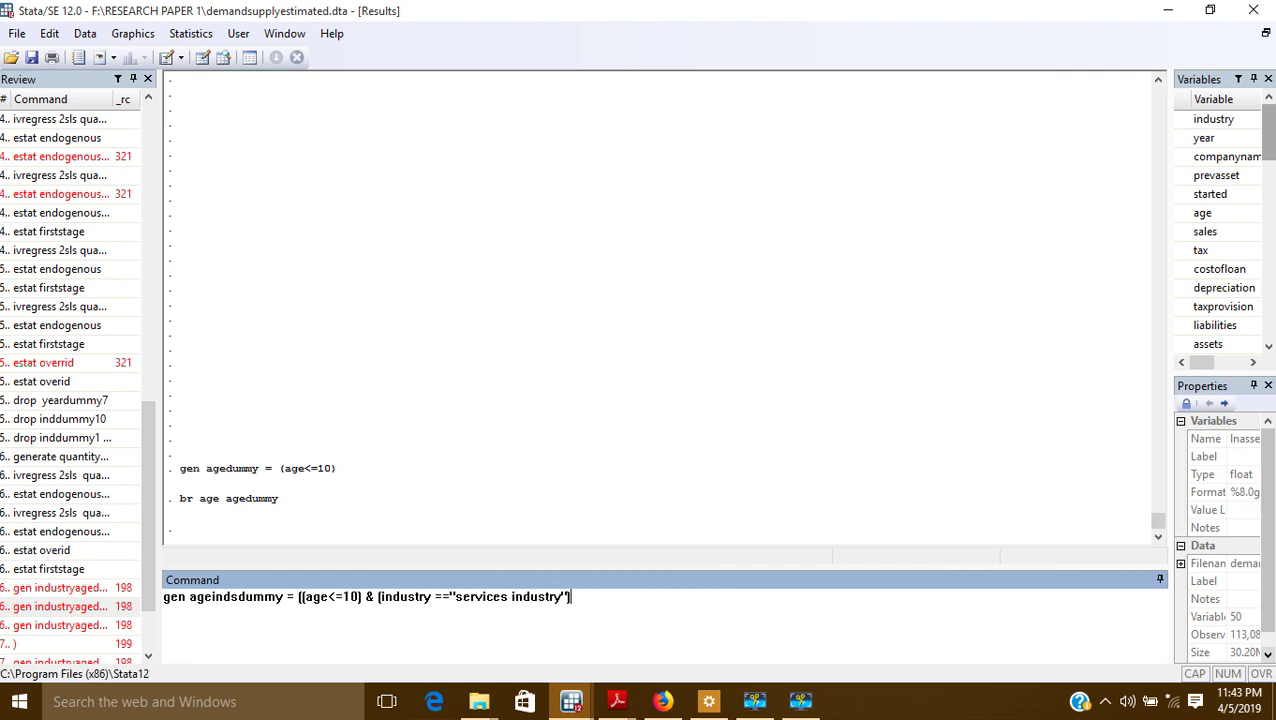
key("Return")
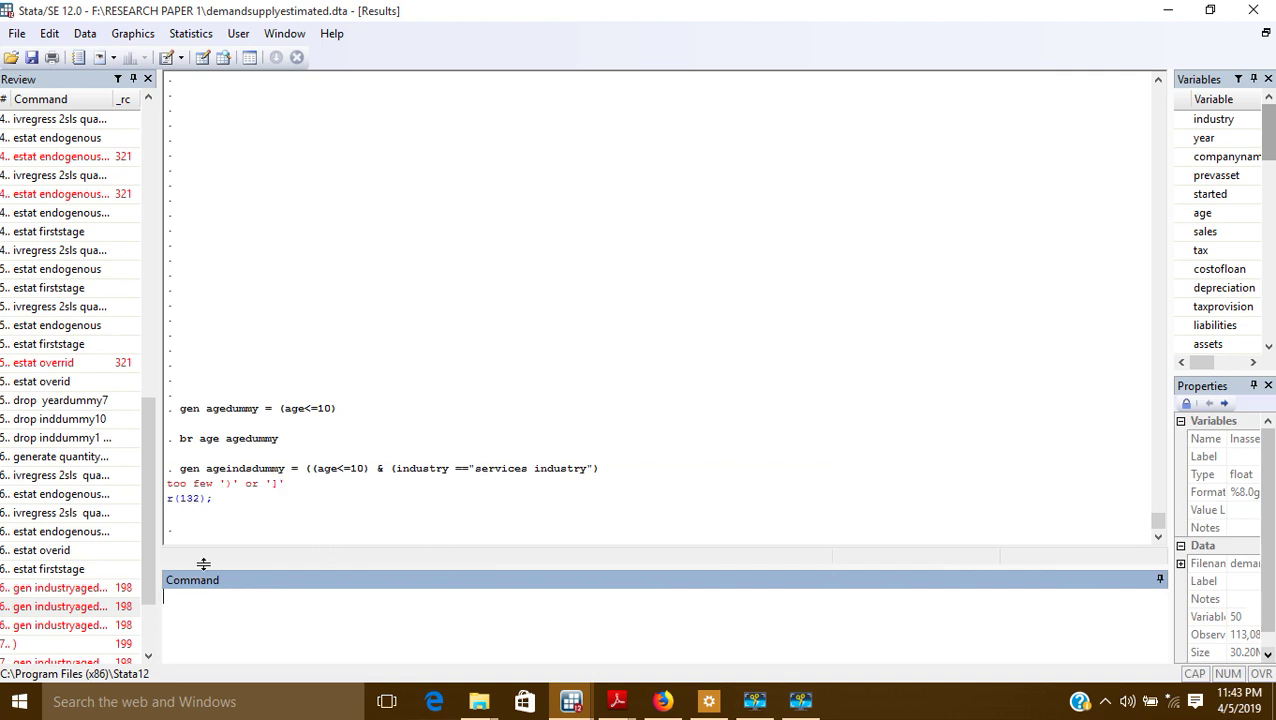
Step: Recall the failed ageindsdummy command, add the missing closing ')', and rerun it successfully
left_click_drag(153, 563, 156, 600)
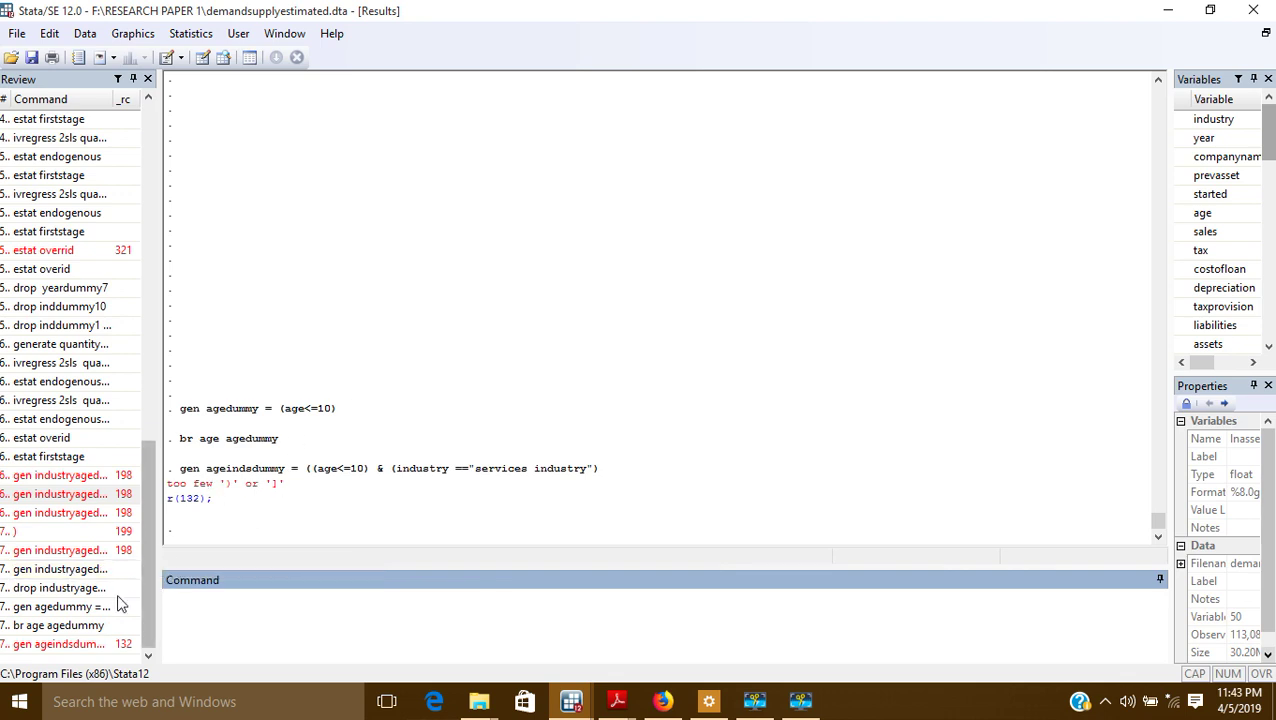
left_click(125, 645)
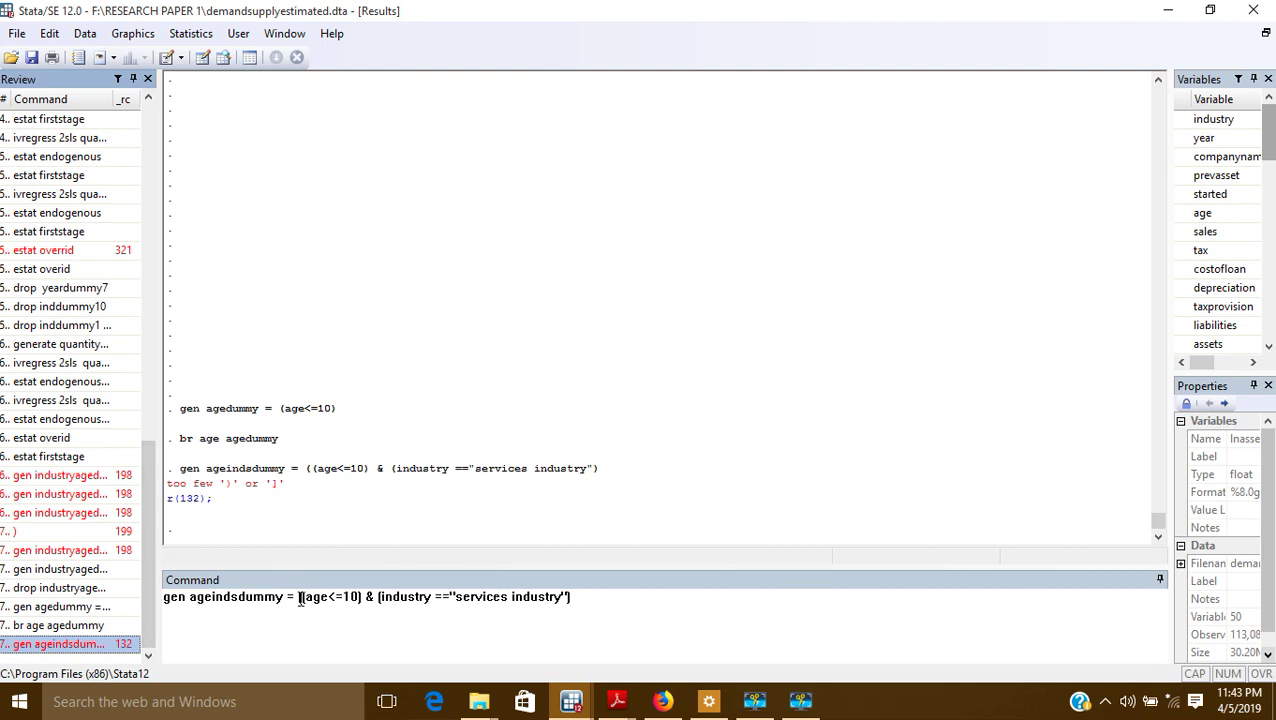
left_click(576, 597)
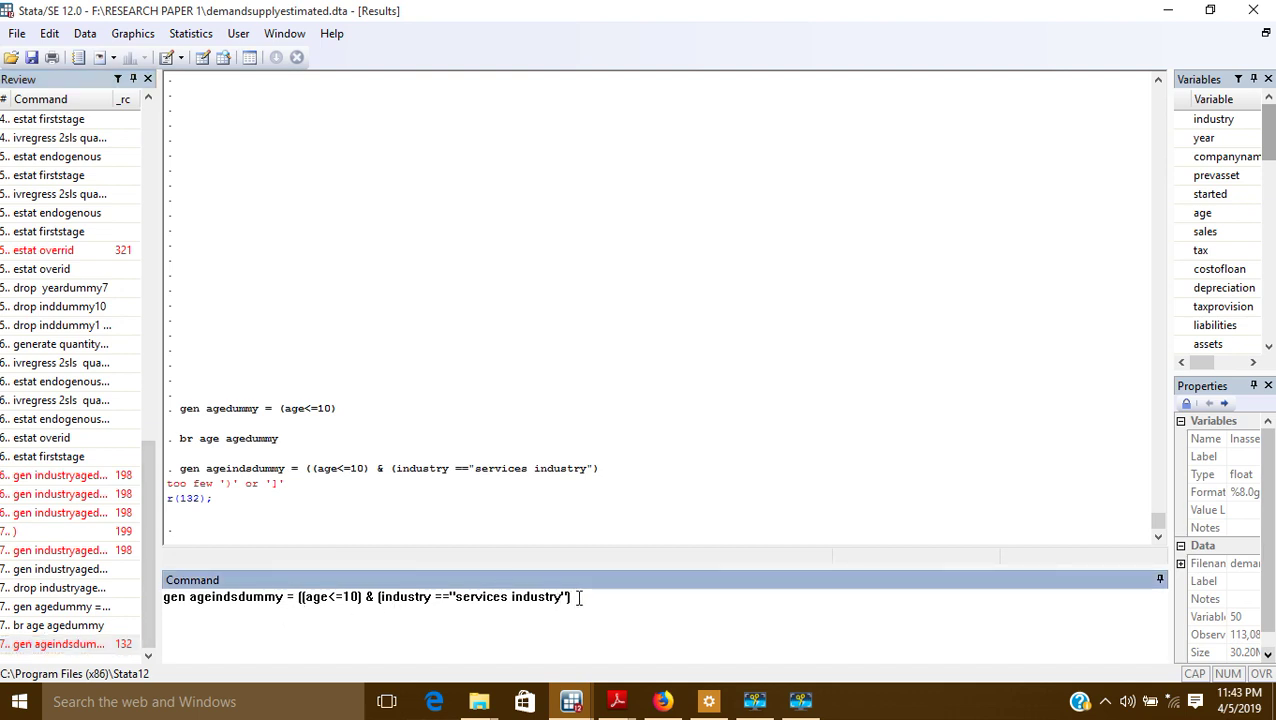
type(")")
key("Return")
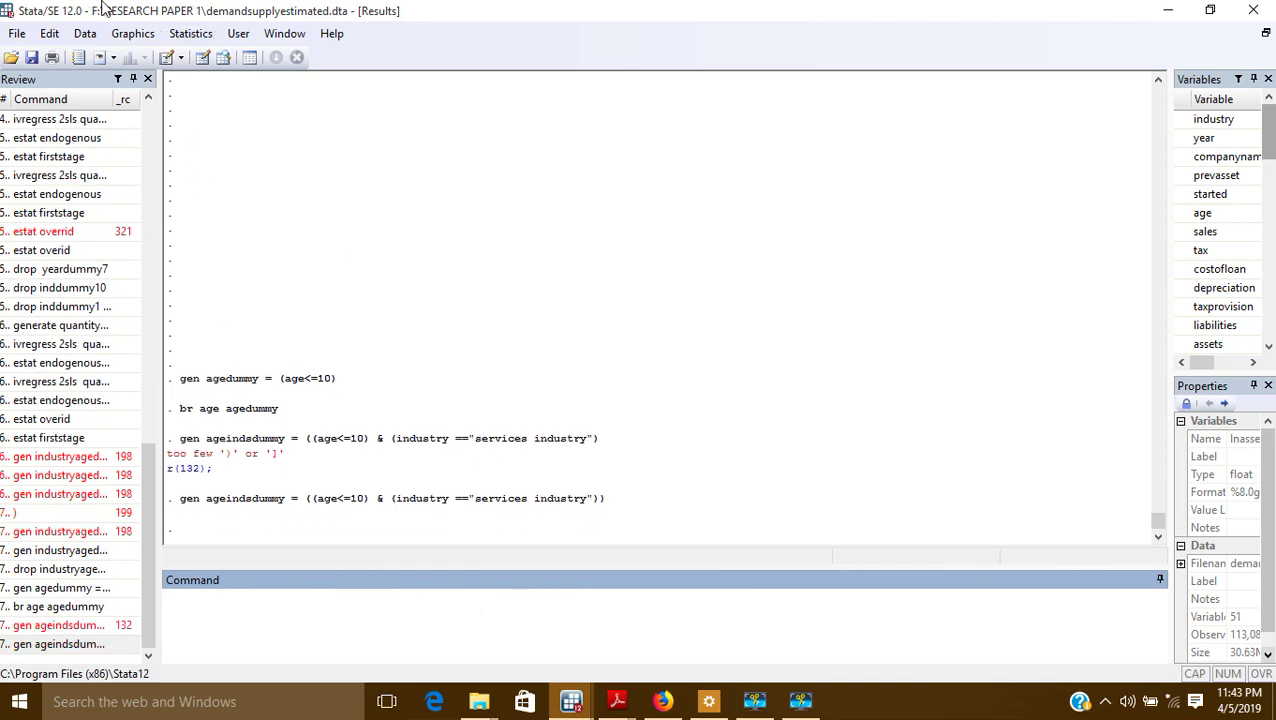
left_click(202, 58)
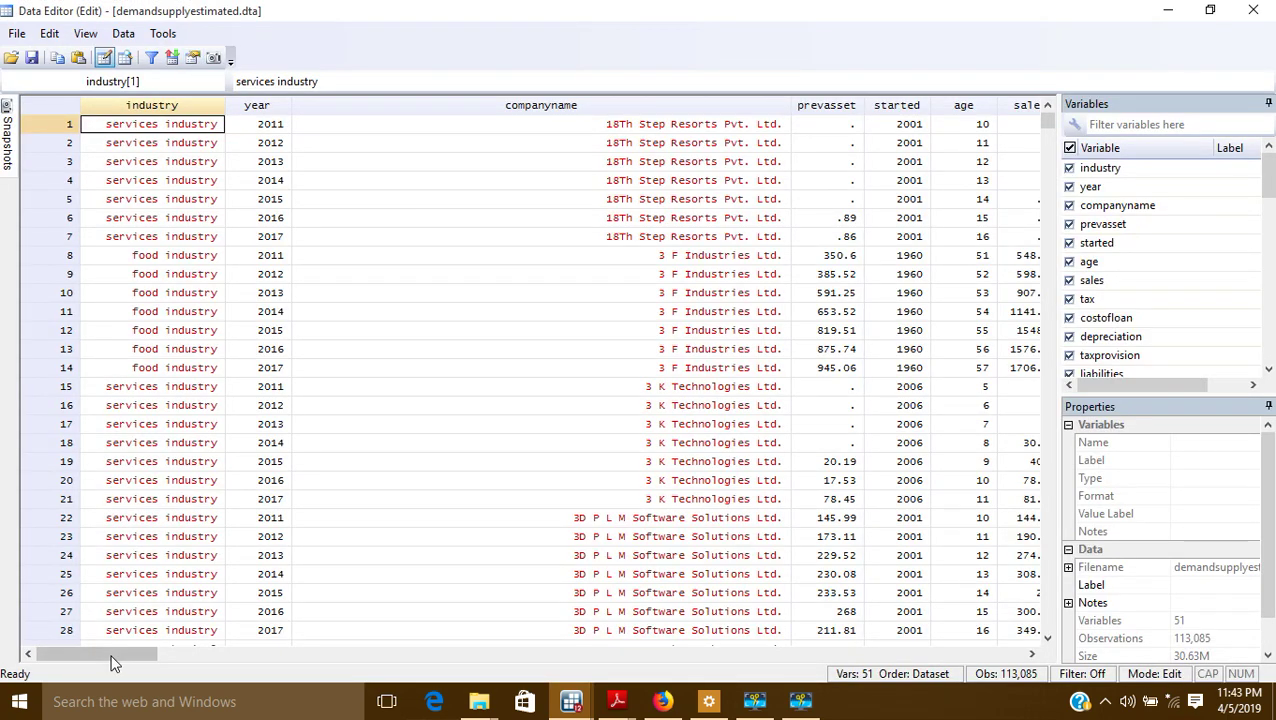
left_click_drag(114, 660, 914, 672)
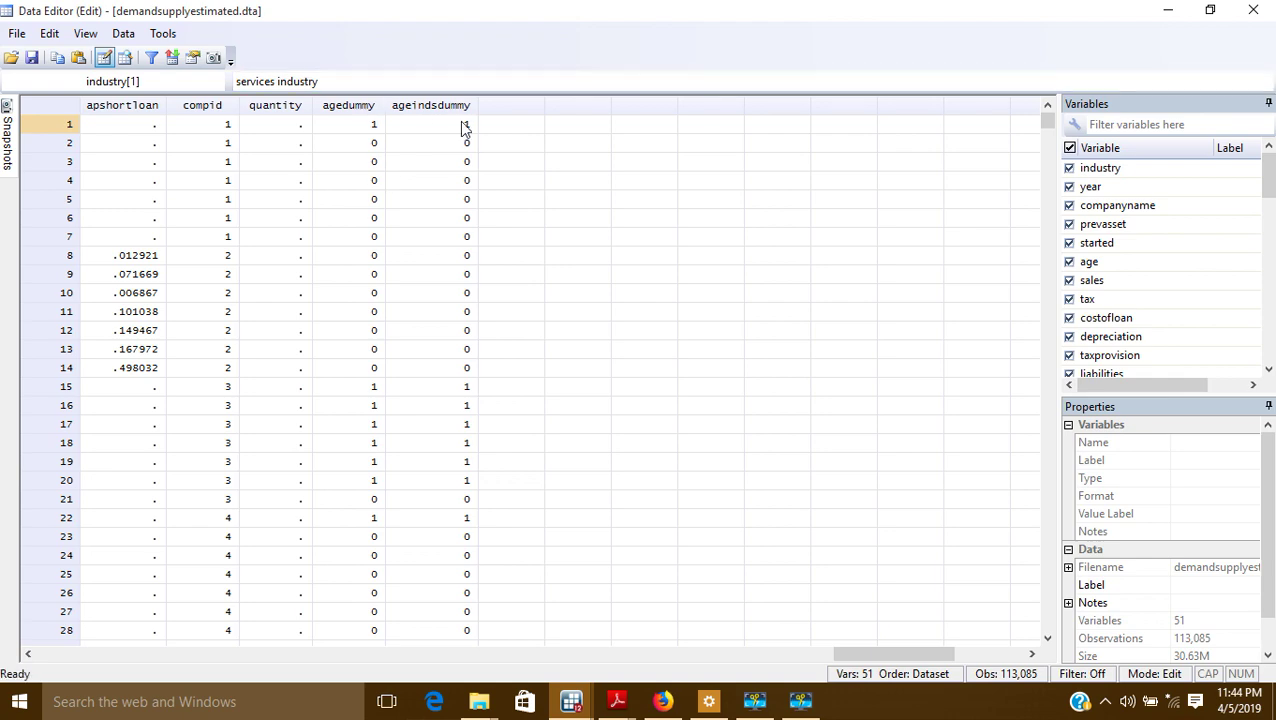
left_click_drag(869, 652, 73, 652)
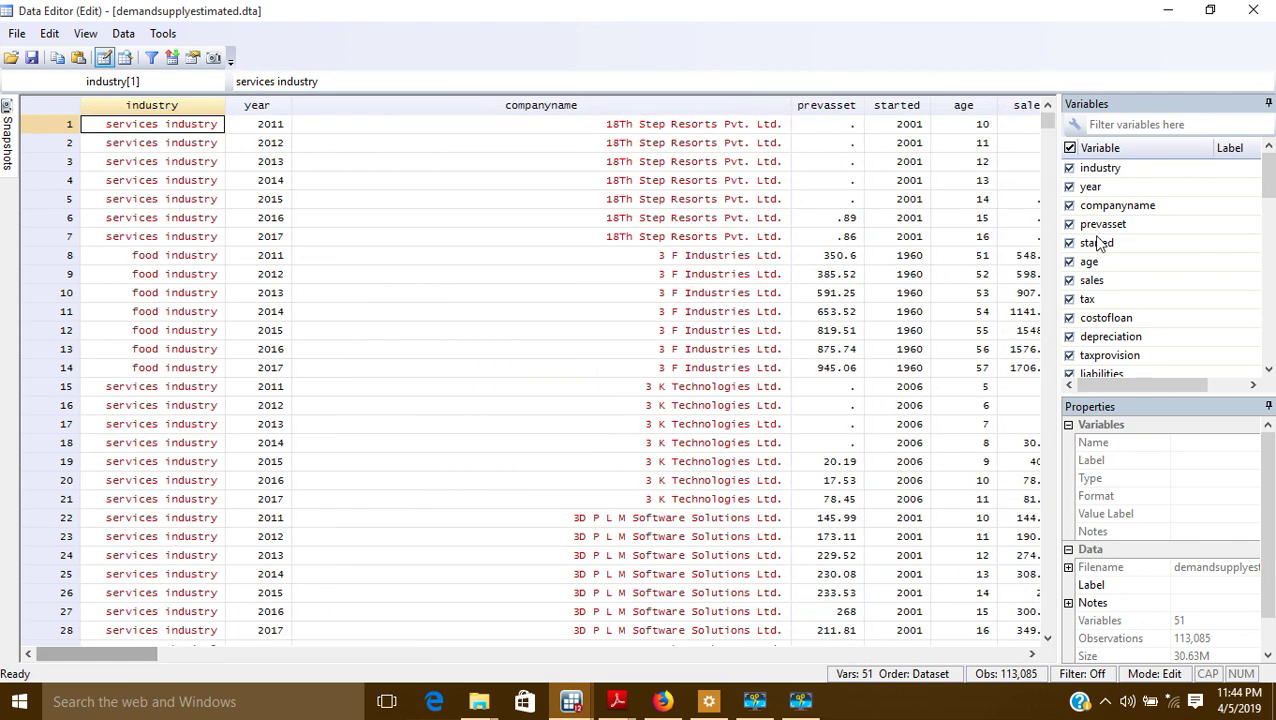
left_click(1253, 10)
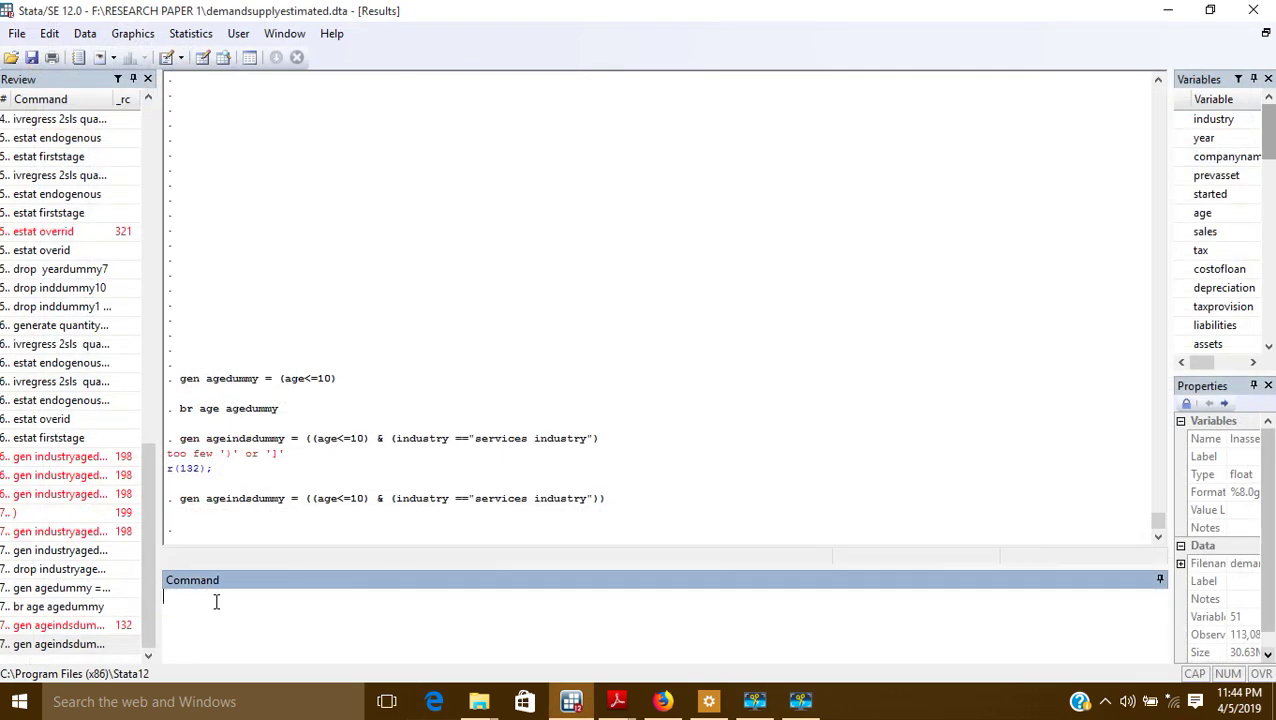
Step: Browse industry, age and ageindsdummy, scroll through rows to verify, then close the browser
type("br")
type("industry age ageindsdummy")
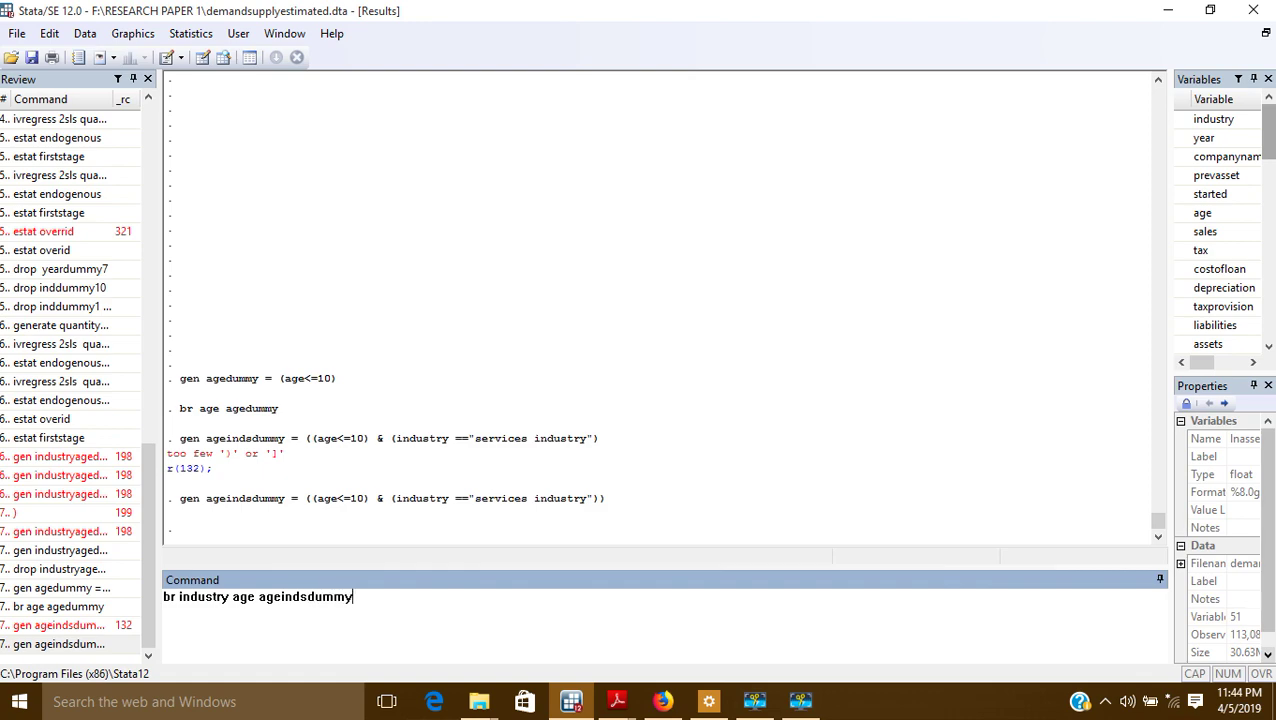
key("Return")
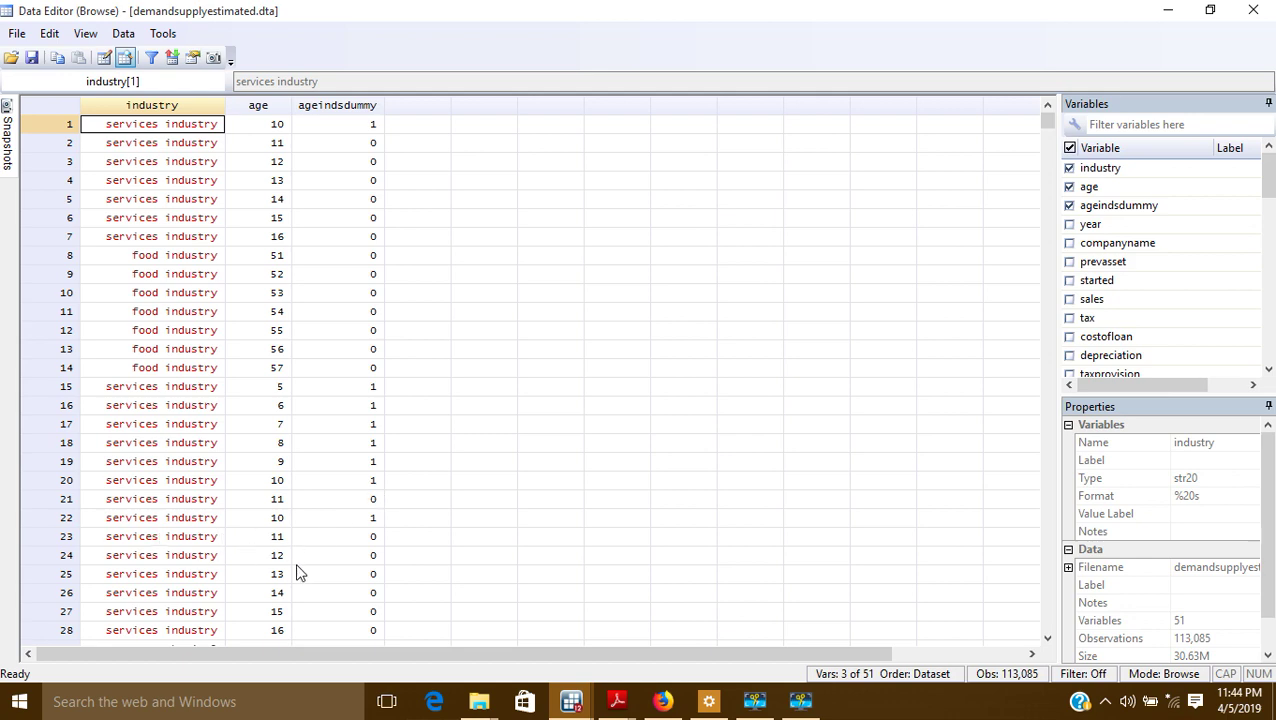
scroll(299, 572, "down", 20)
scroll(265, 482, "down", 20)
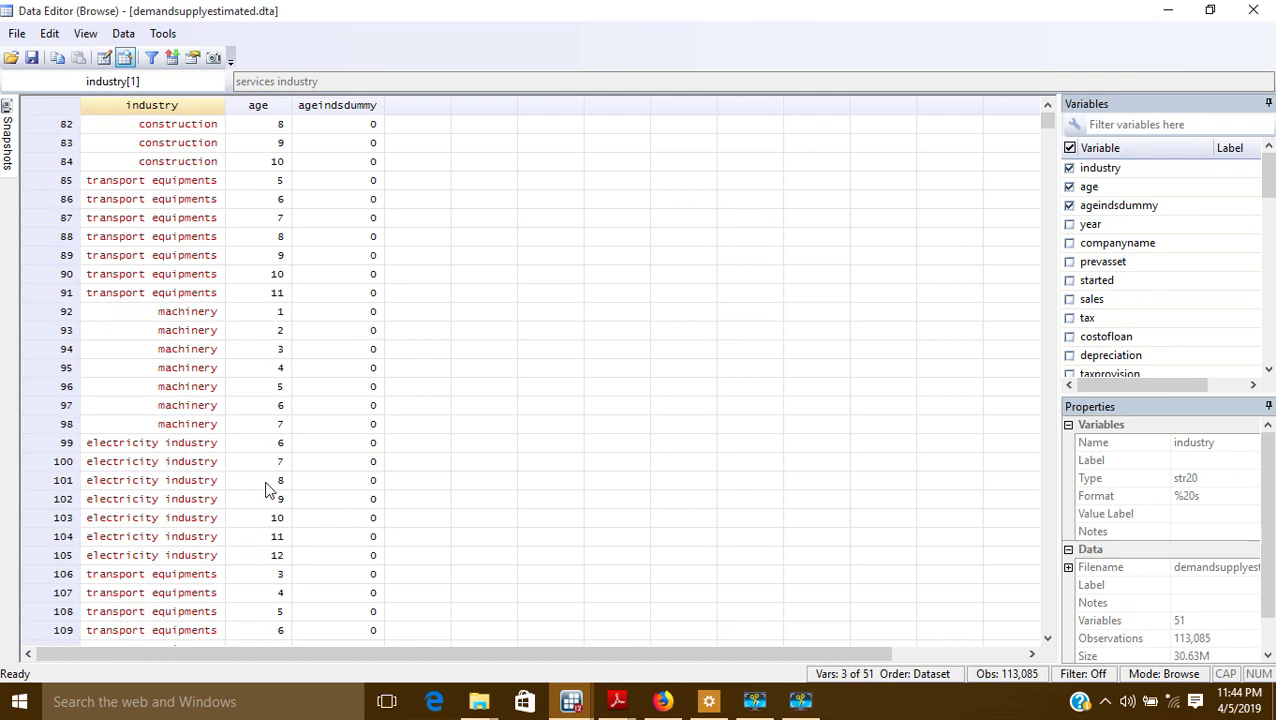
scroll(267, 484, "down", 12)
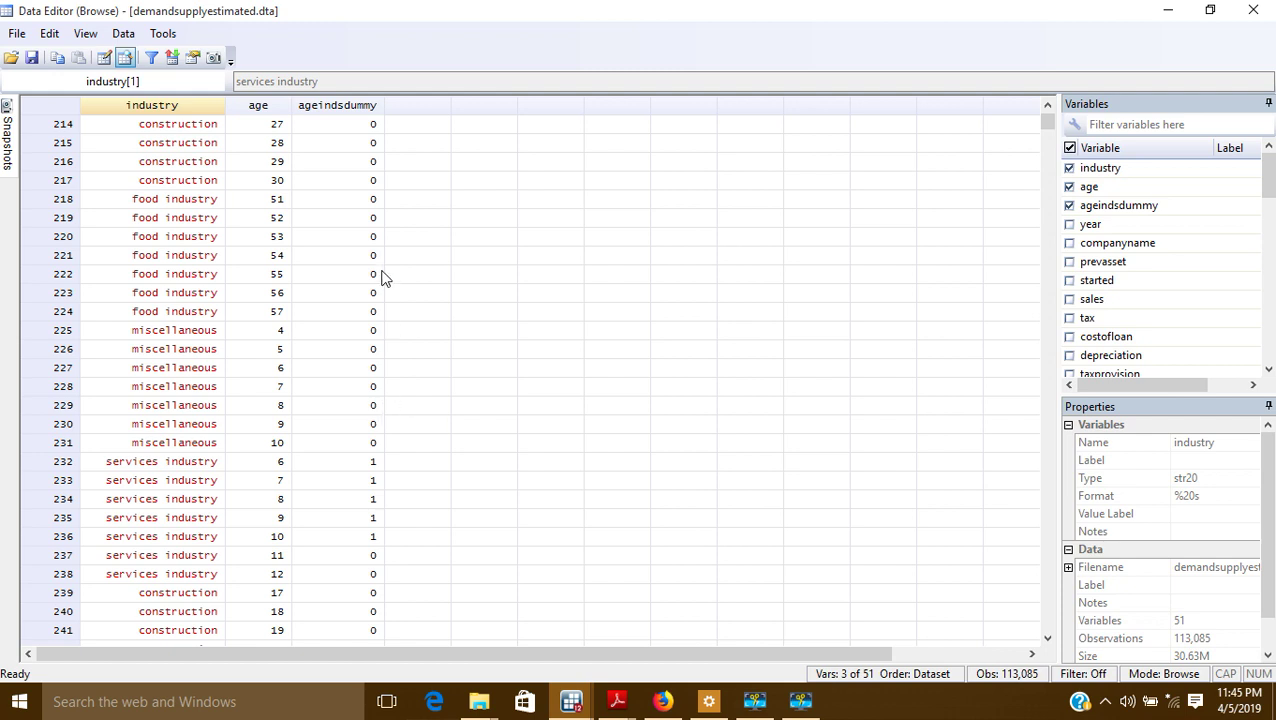
left_click(1253, 10)
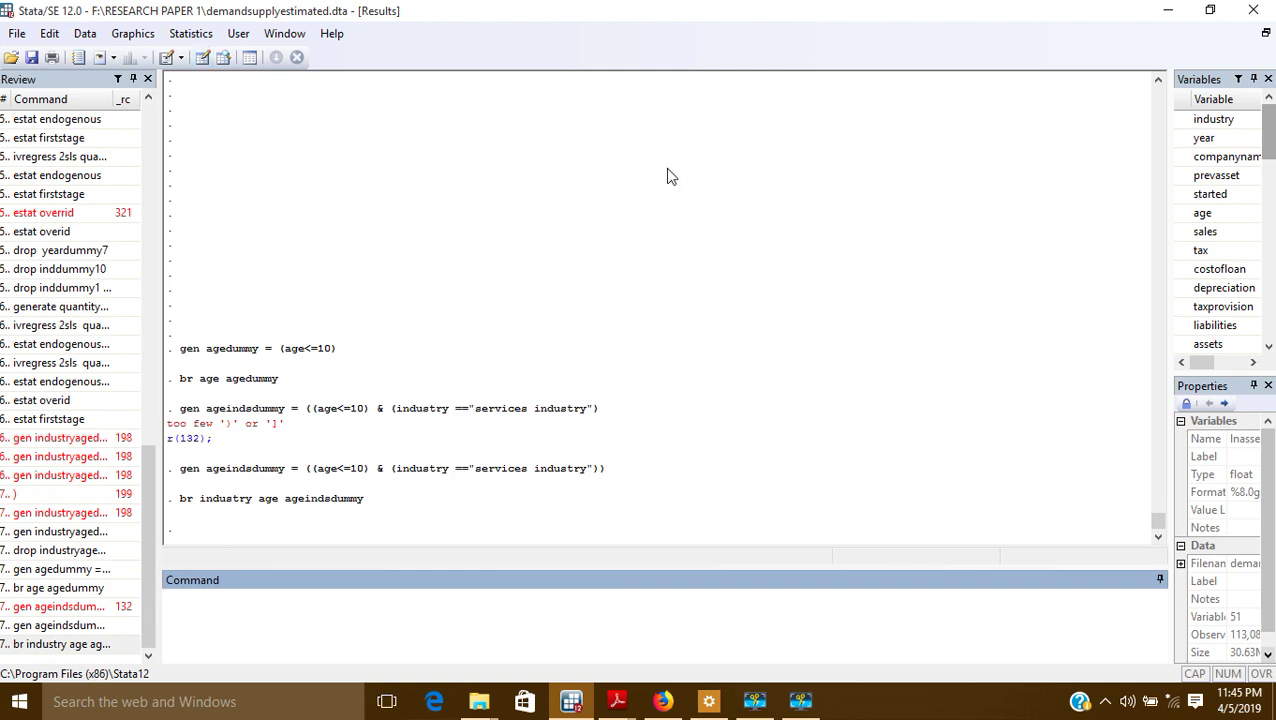
left_click(206, 57)
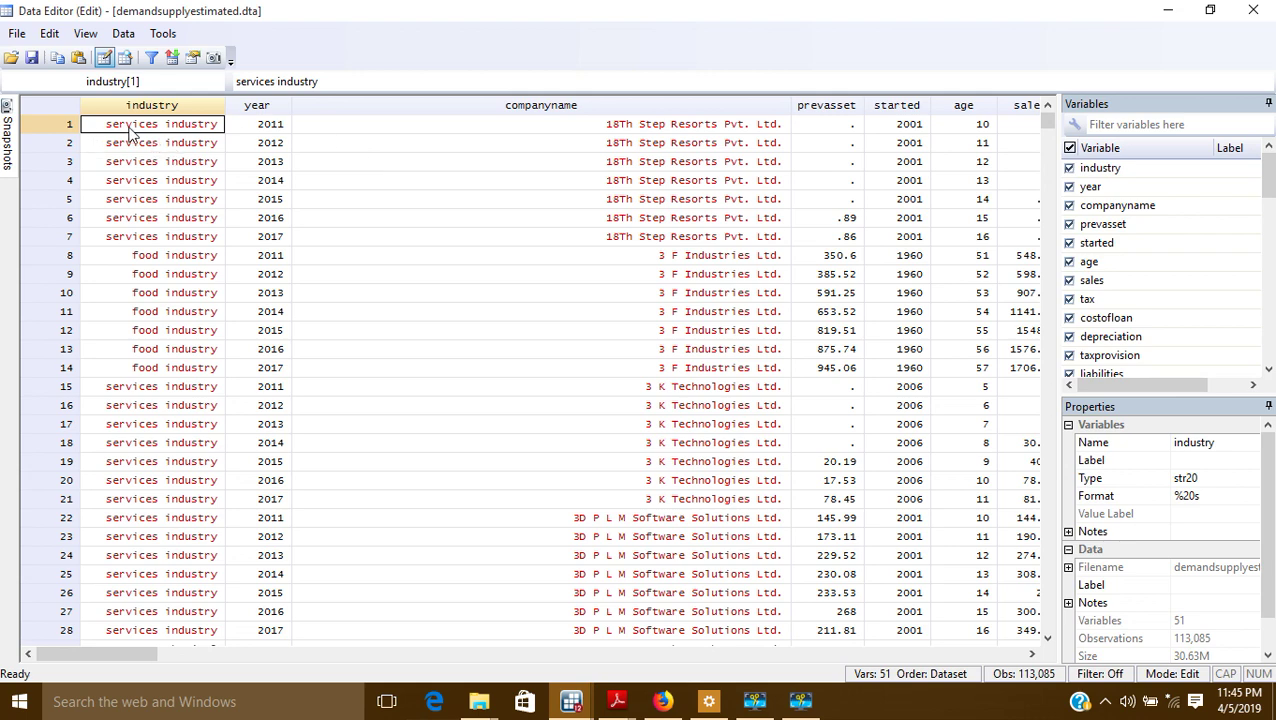
scroll(130, 135, "down", 2)
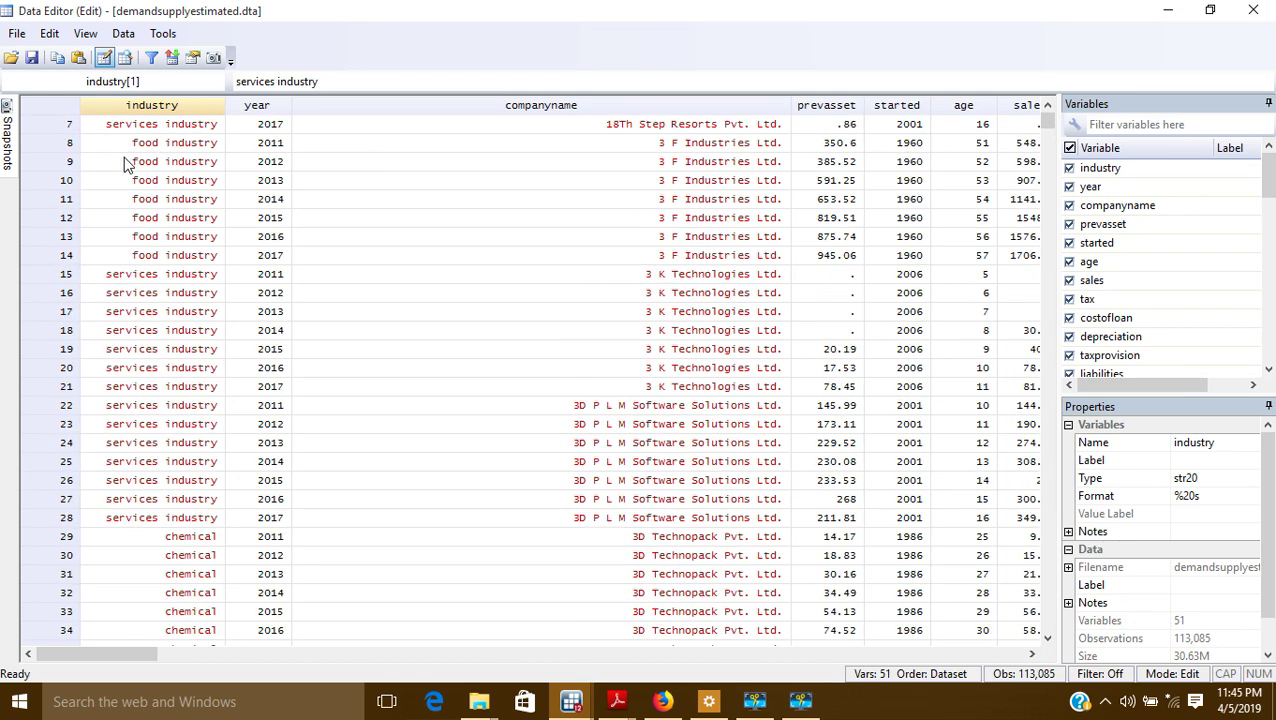
scroll(130, 135, "up", 2)
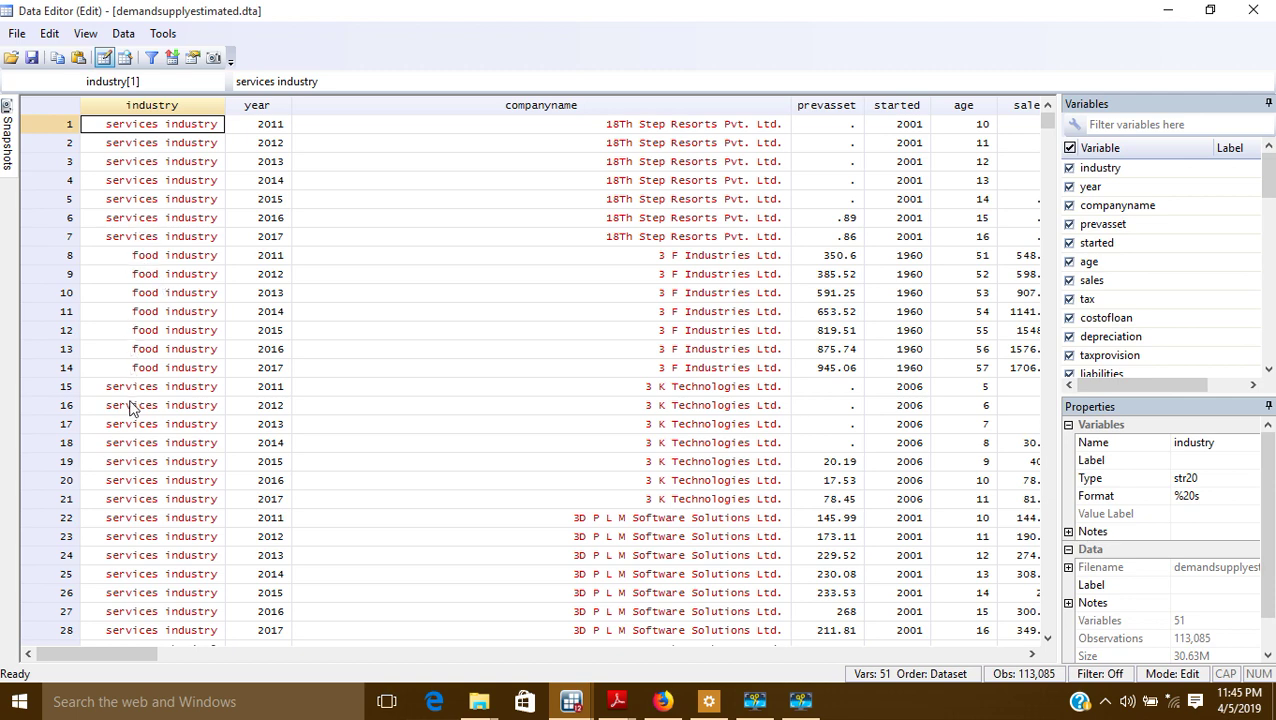
scroll(131, 296, "down", 20)
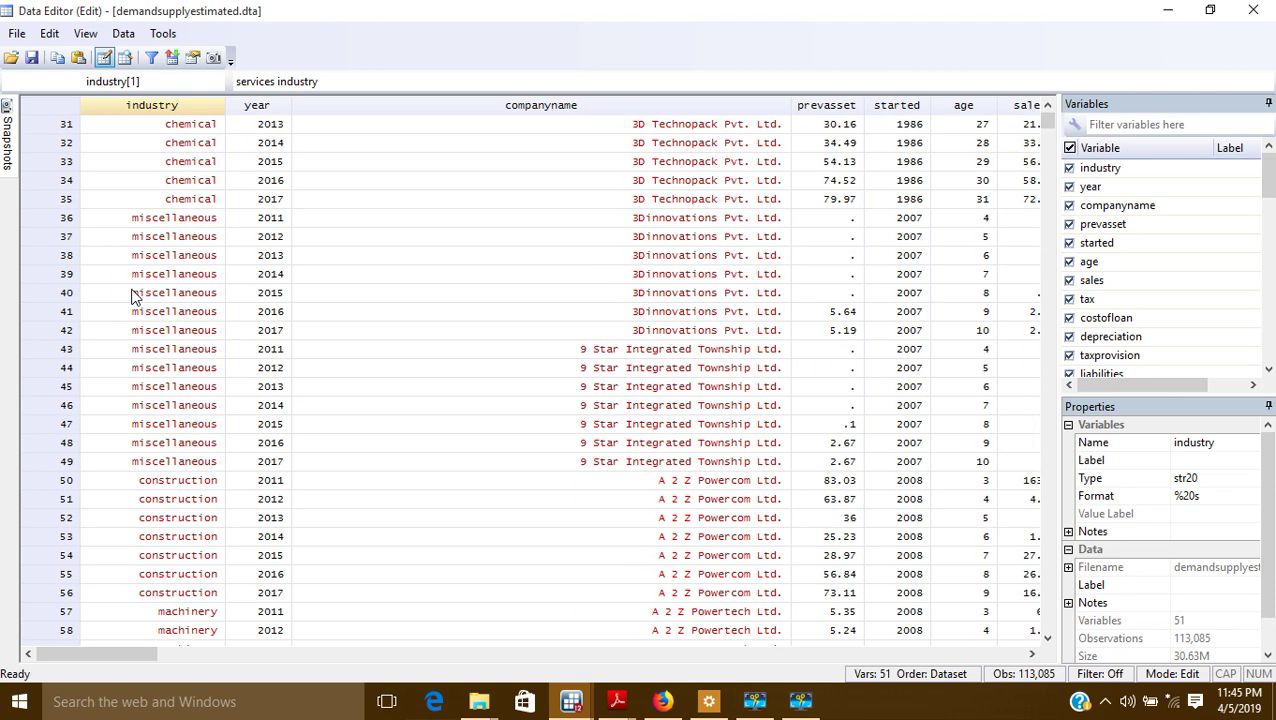
scroll(131, 296, "down", 6)
scroll(131, 296, "up", 20)
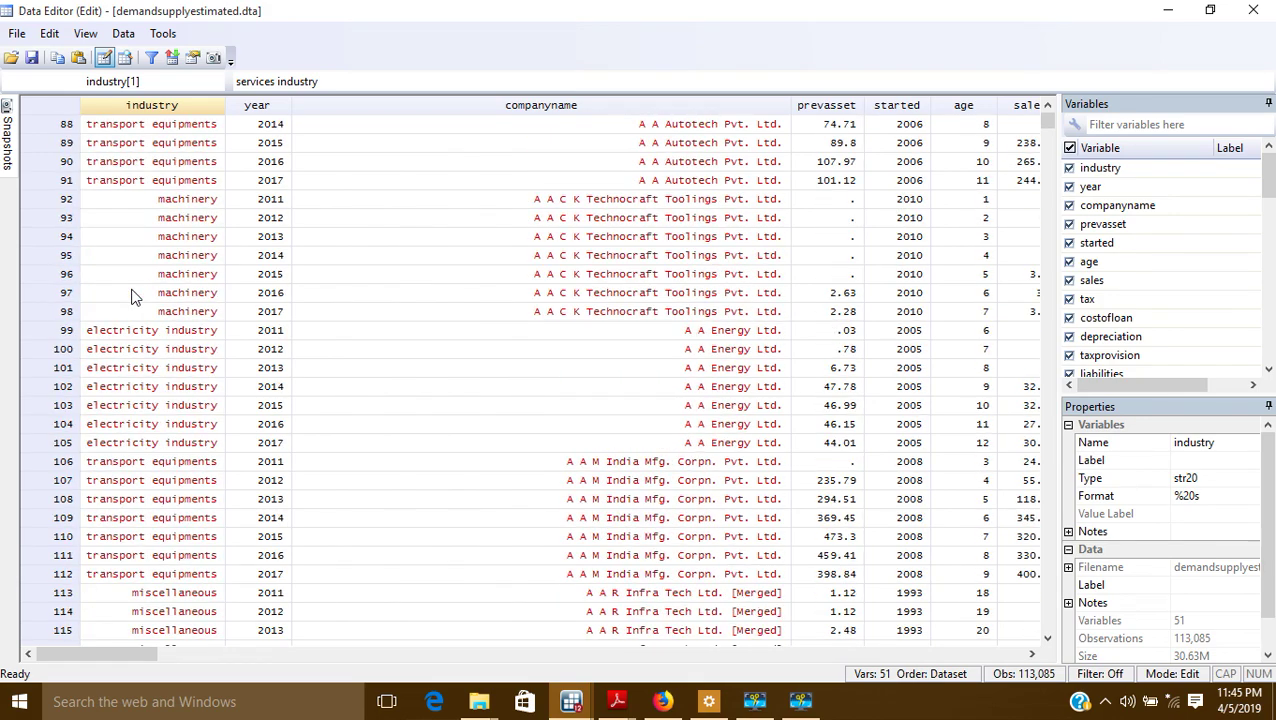
scroll(134, 296, "up", 13)
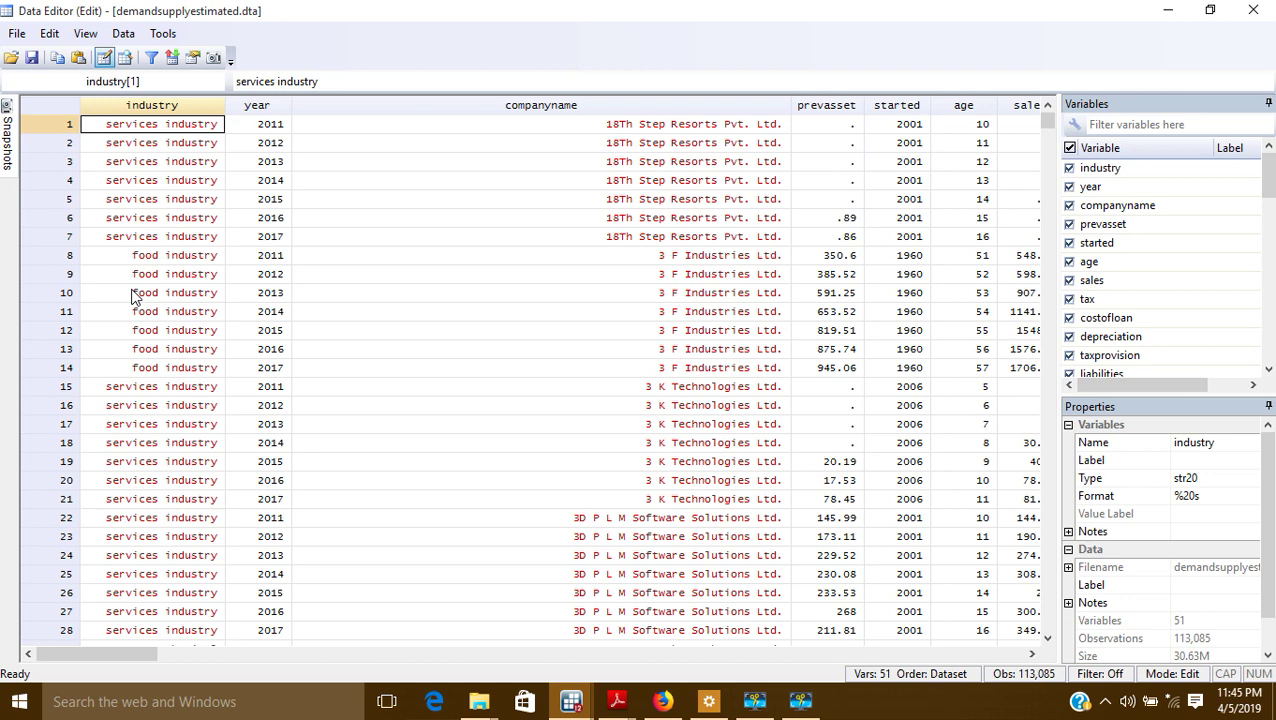
left_click(1162, 12)
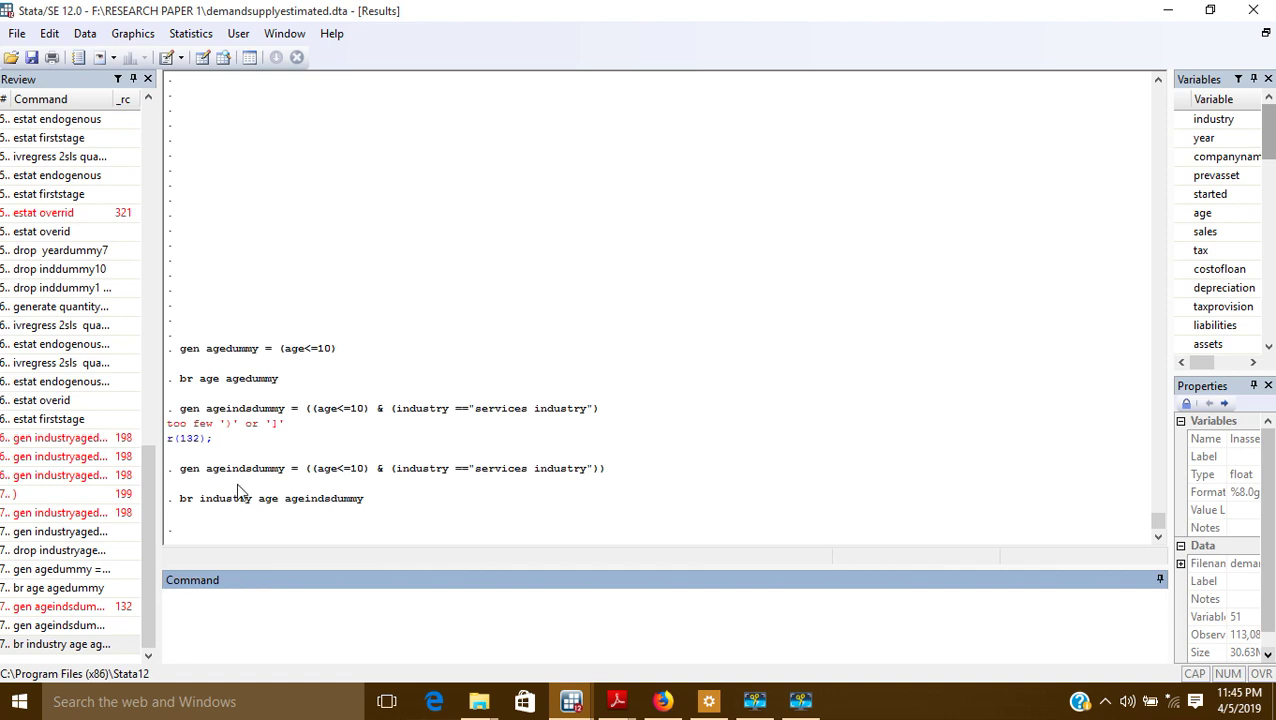
left_click(800, 703)
left_click(1135, 650)
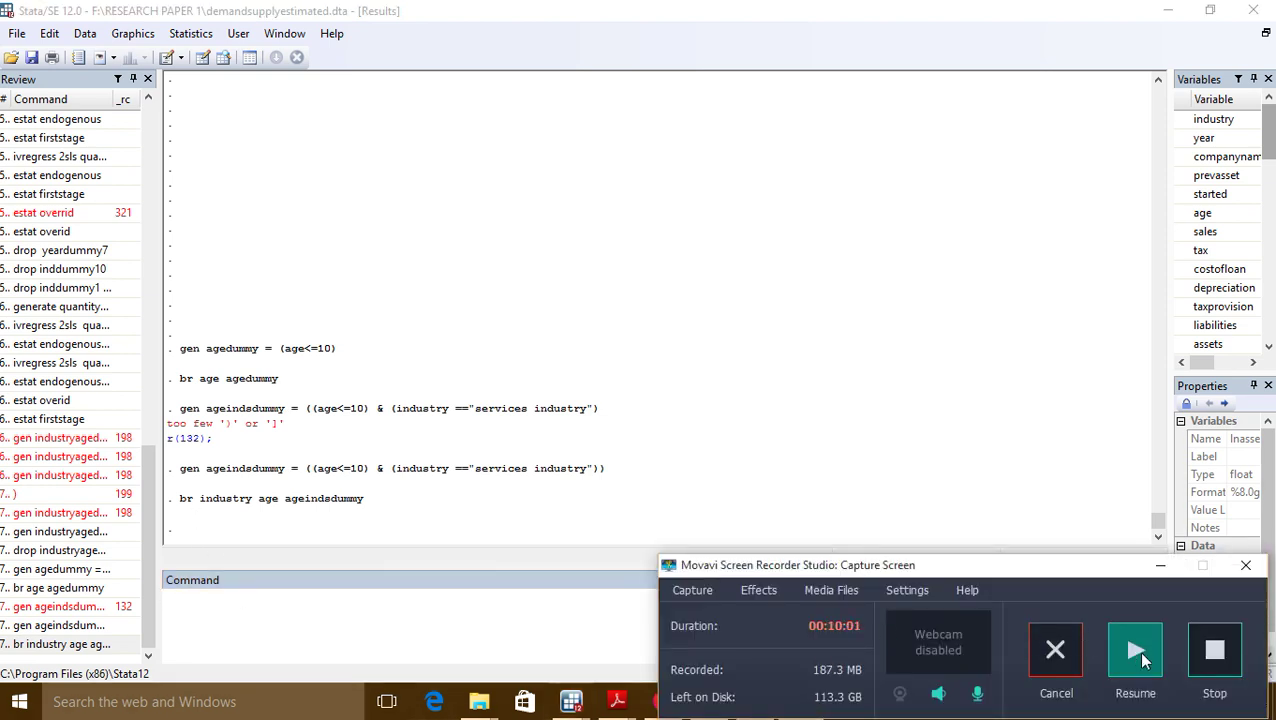
left_click(1137, 650)
left_click(1166, 567)
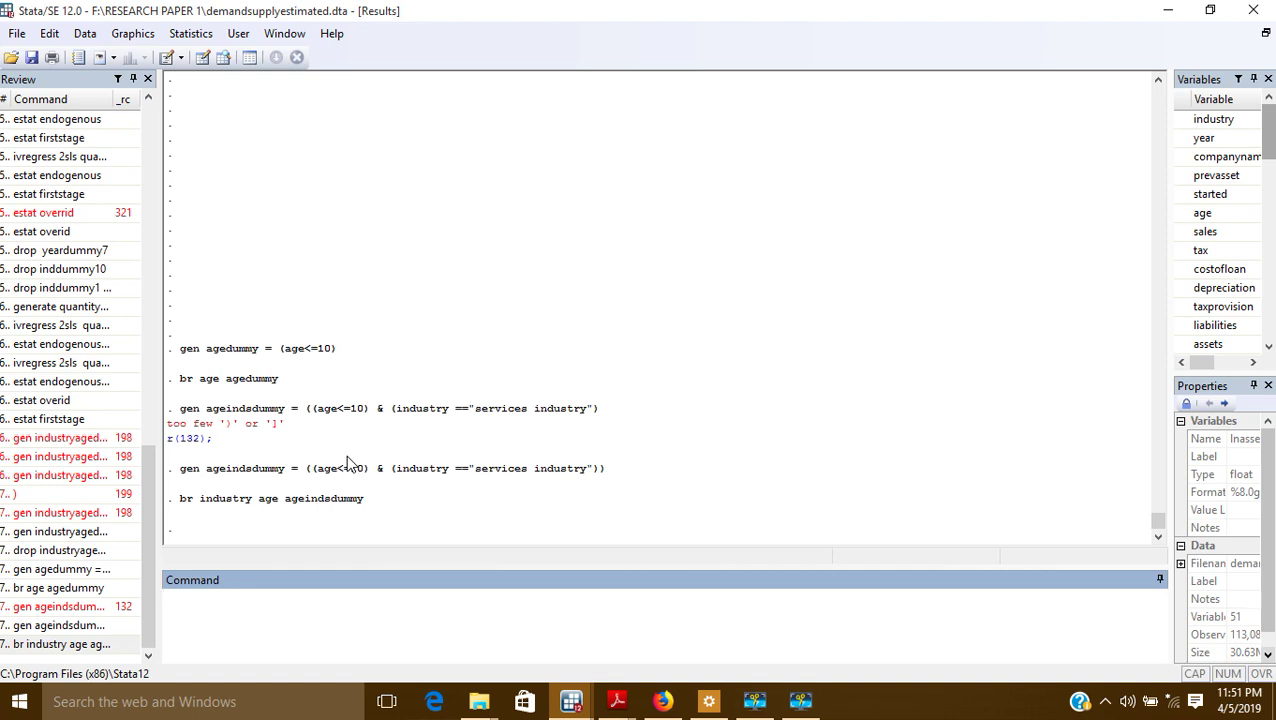
Step: Run tabulate industry, gen(inddummy) to tabulate the 10 industries and create inddummy1–10
type("tabulate")
left_click(1219, 120)
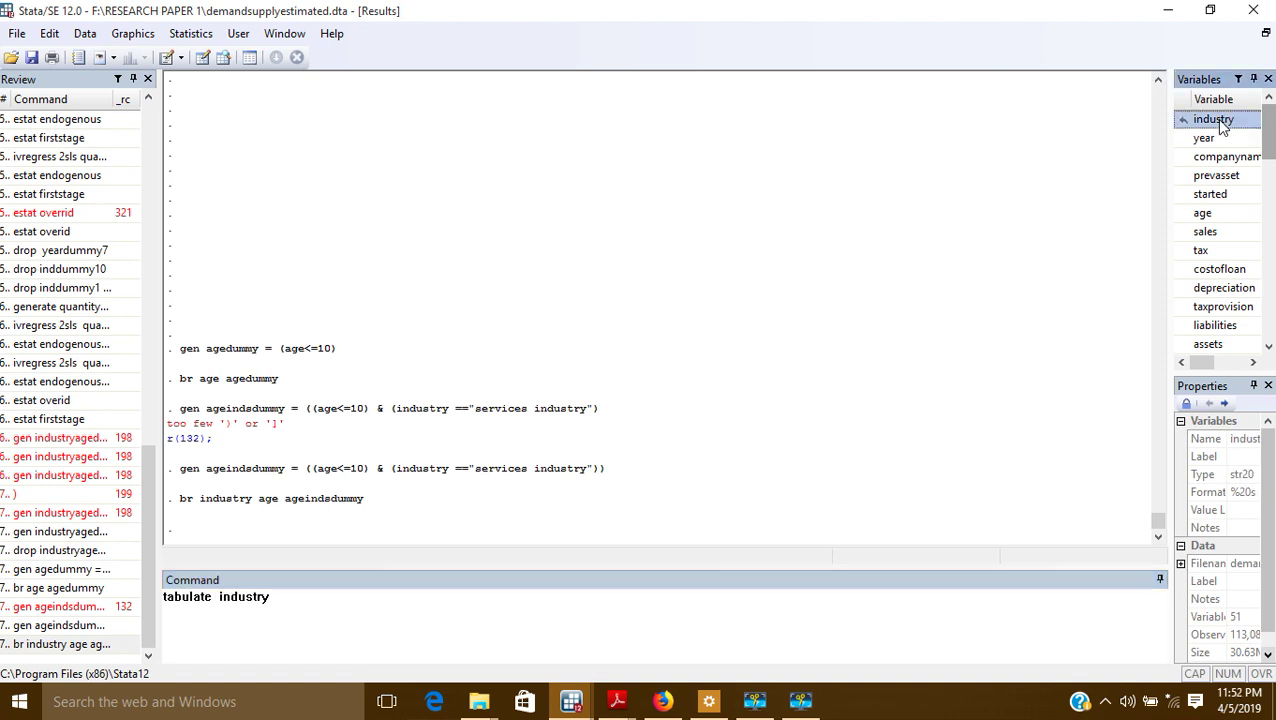
left_click(285, 606)
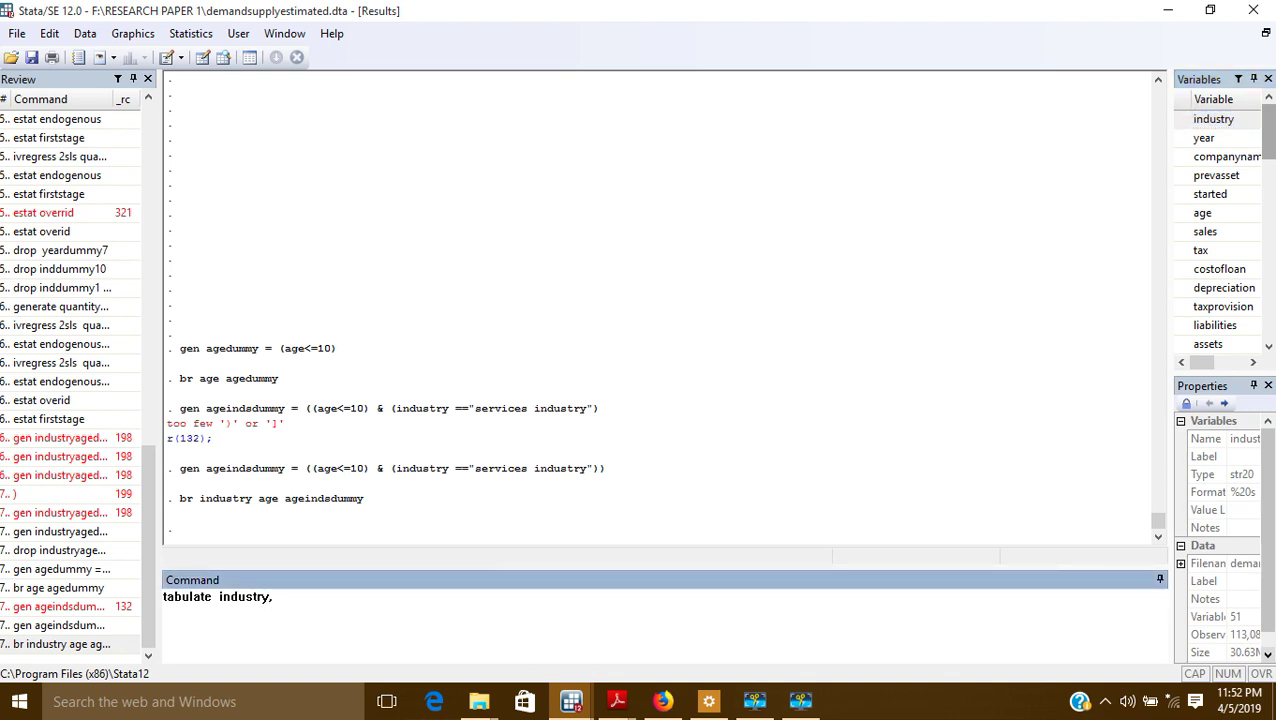
type(", gen(indd")
type("ummy")
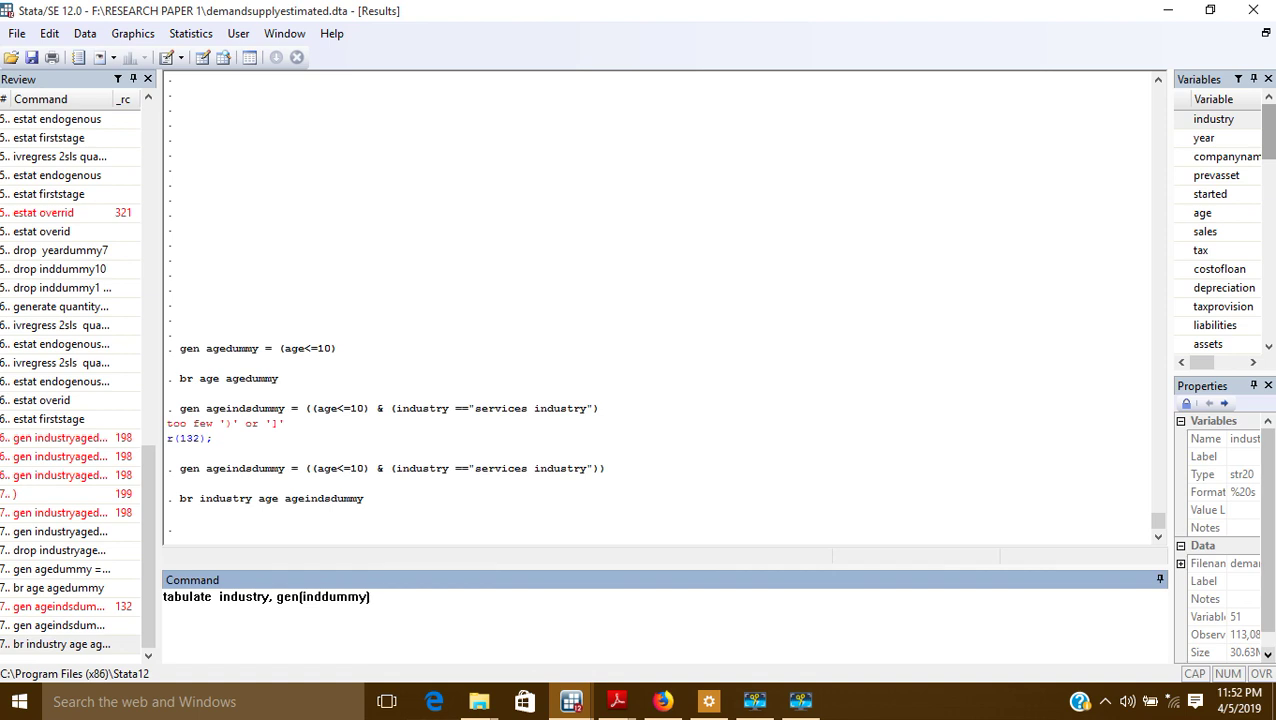
key("Return")
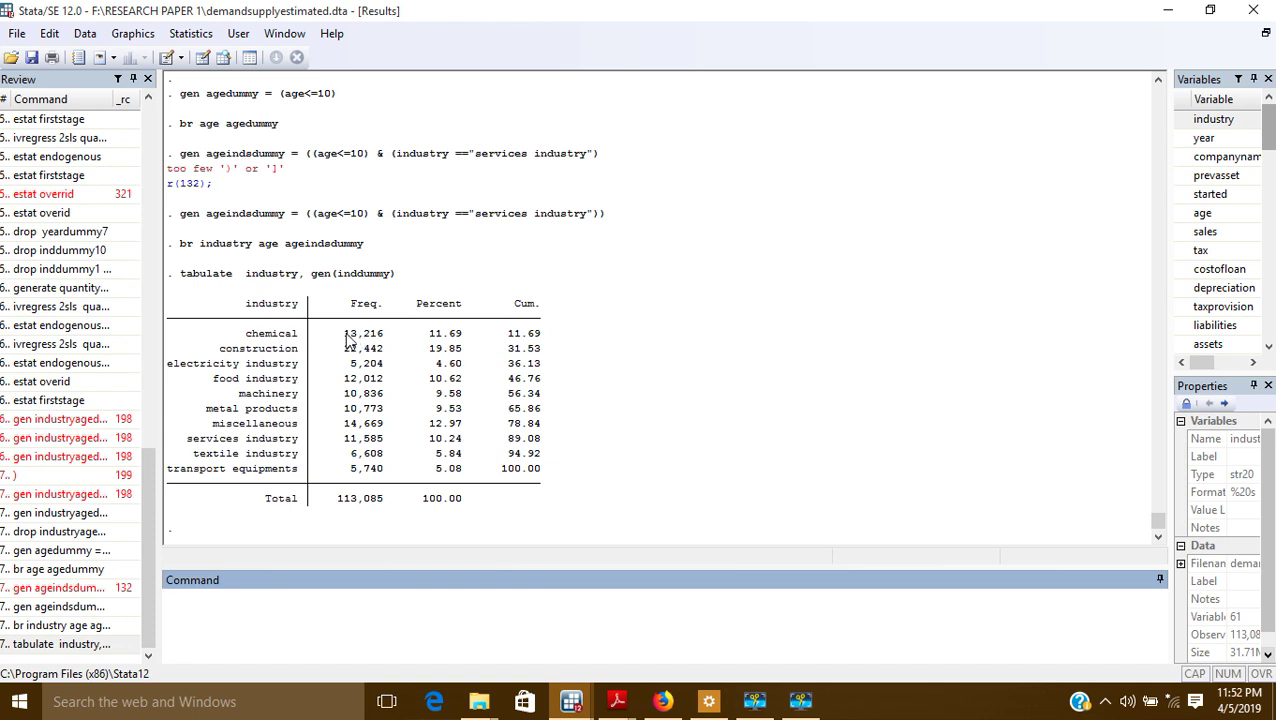
Step: Highlight the chemical (13,216), construction and electricity frequencies, then view the inddummy columns in the Data Editor
left_click_drag(345, 334, 394, 338)
left_click_drag(214, 352, 363, 364)
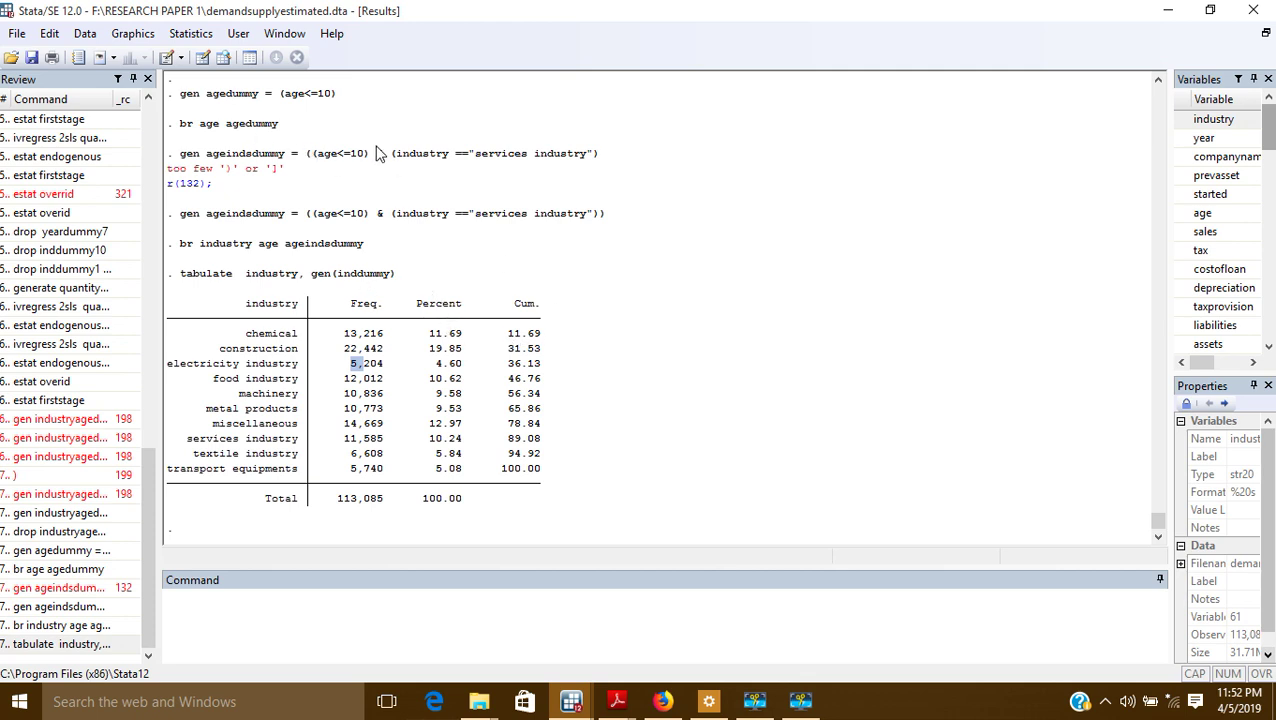
left_click(201, 57)
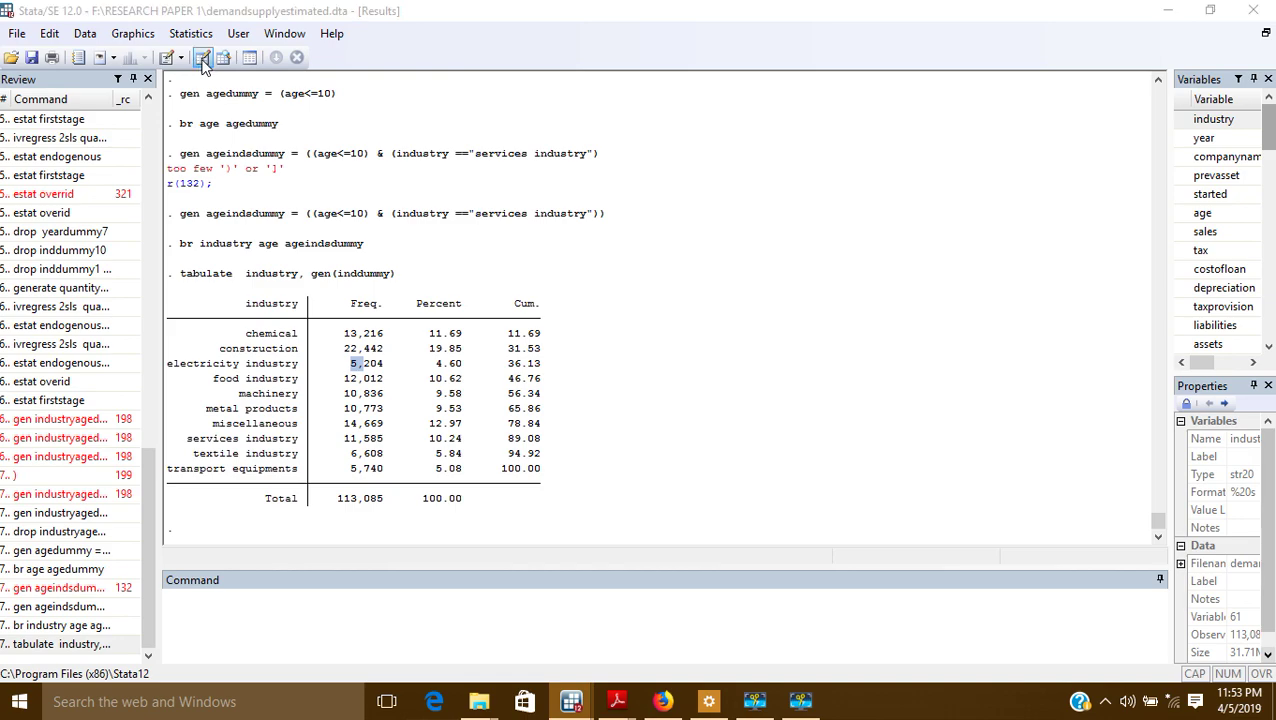
left_click_drag(107, 654, 778, 652)
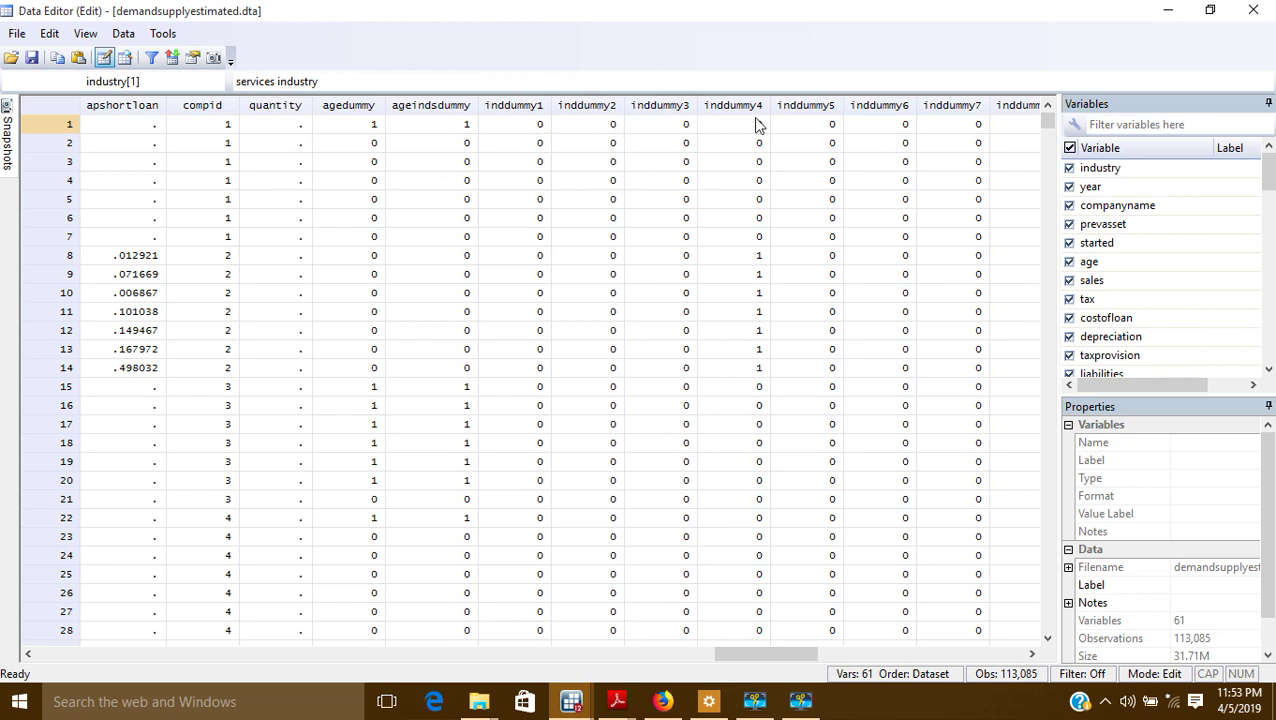
Step: Scroll across the Data Editor's inddummy columns to review the new dummies, then close it
left_click_drag(780, 655, 844, 653)
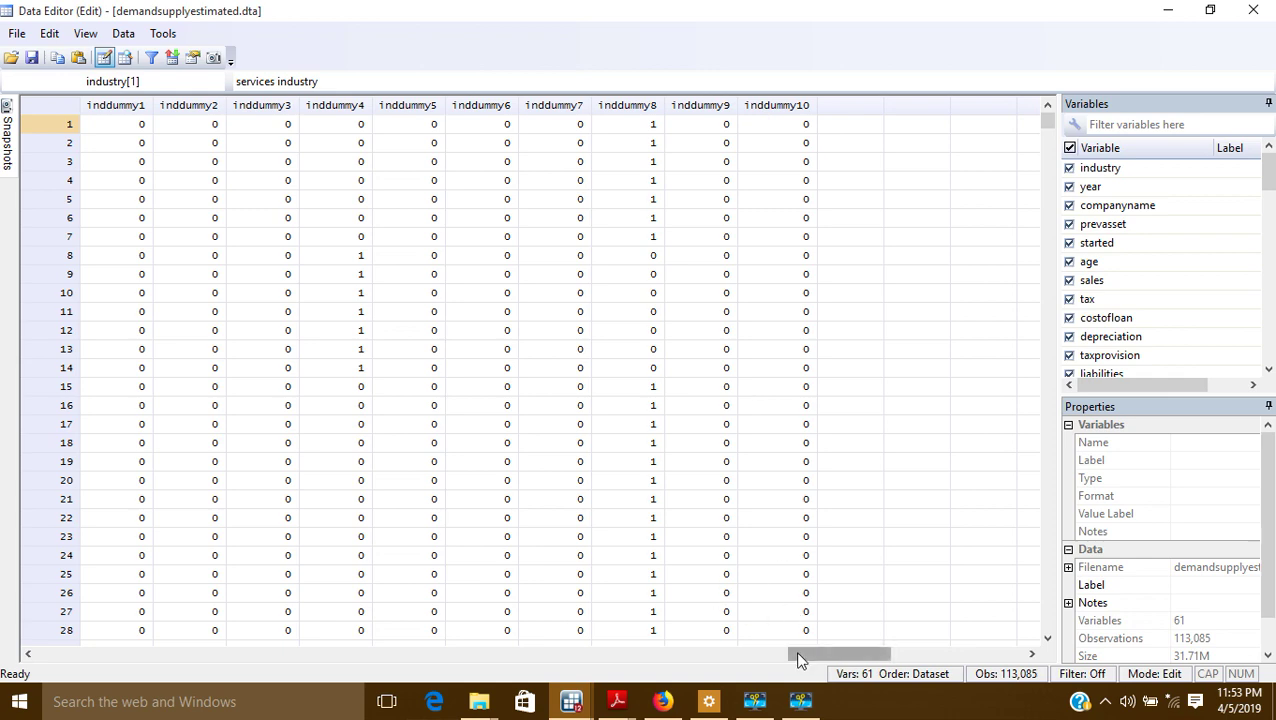
left_click_drag(800, 658, 695, 661)
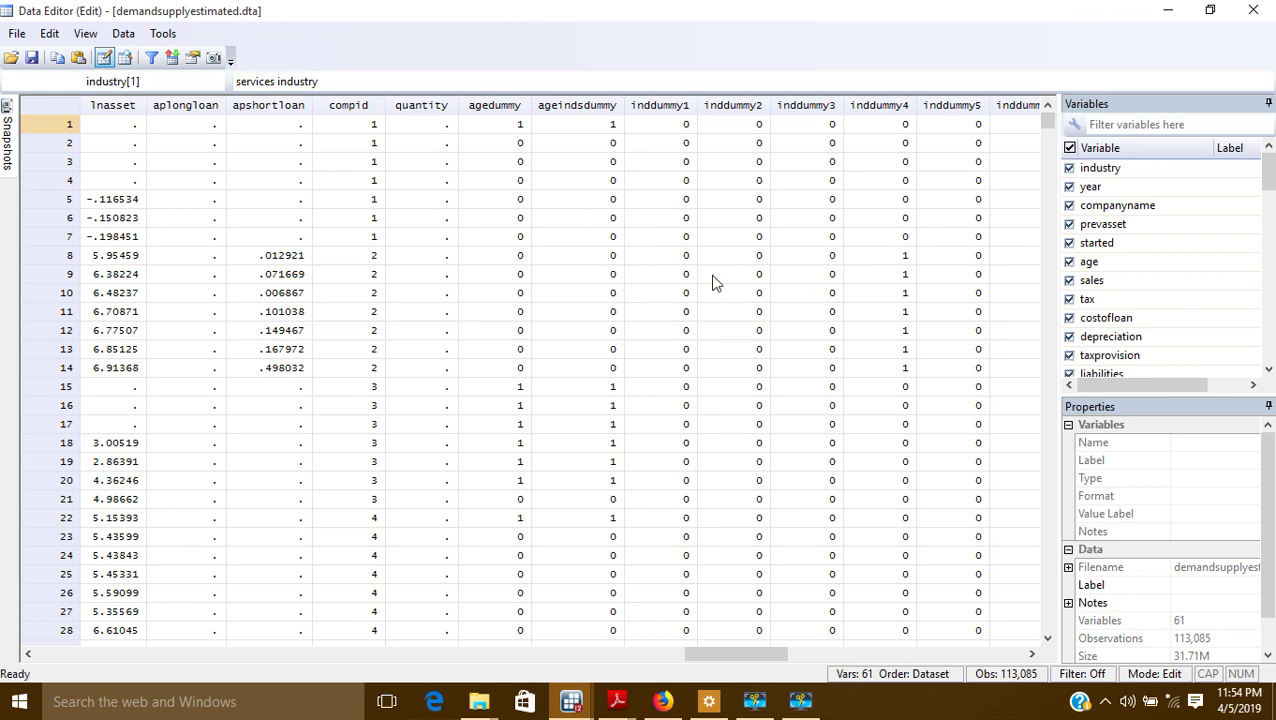
scroll(597, 255, "down", 4)
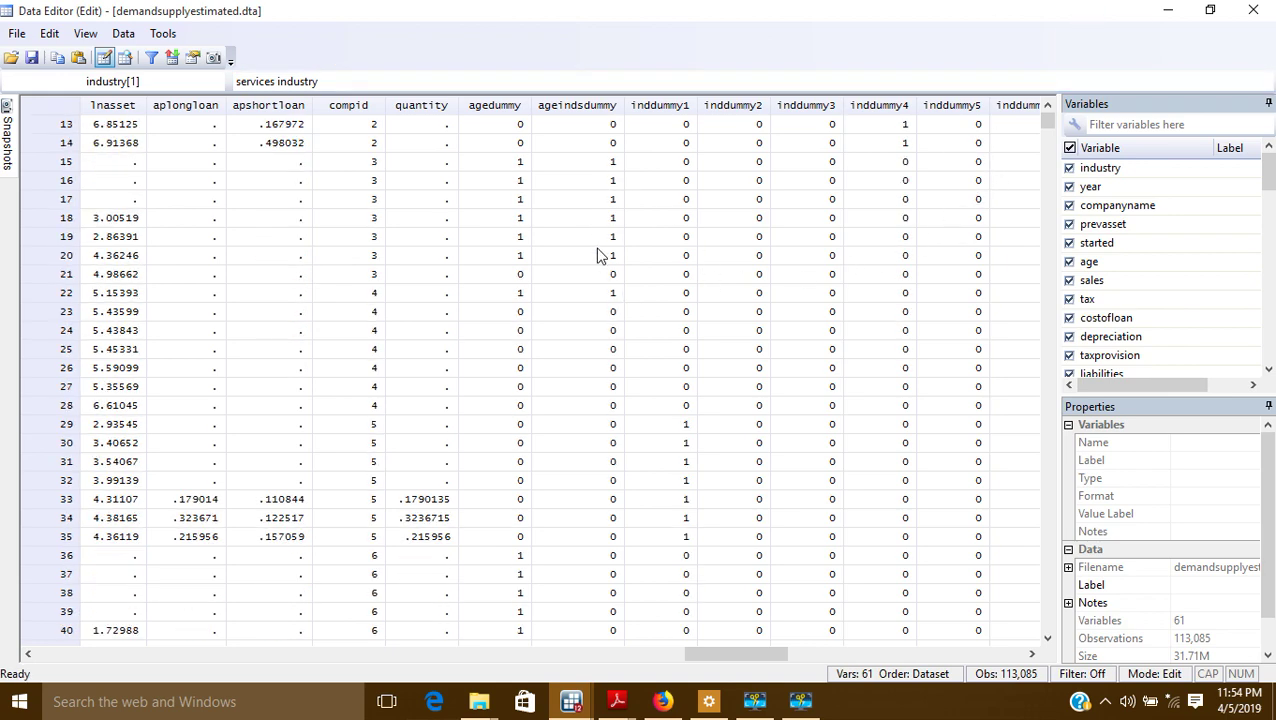
scroll(593, 258, "up", 4)
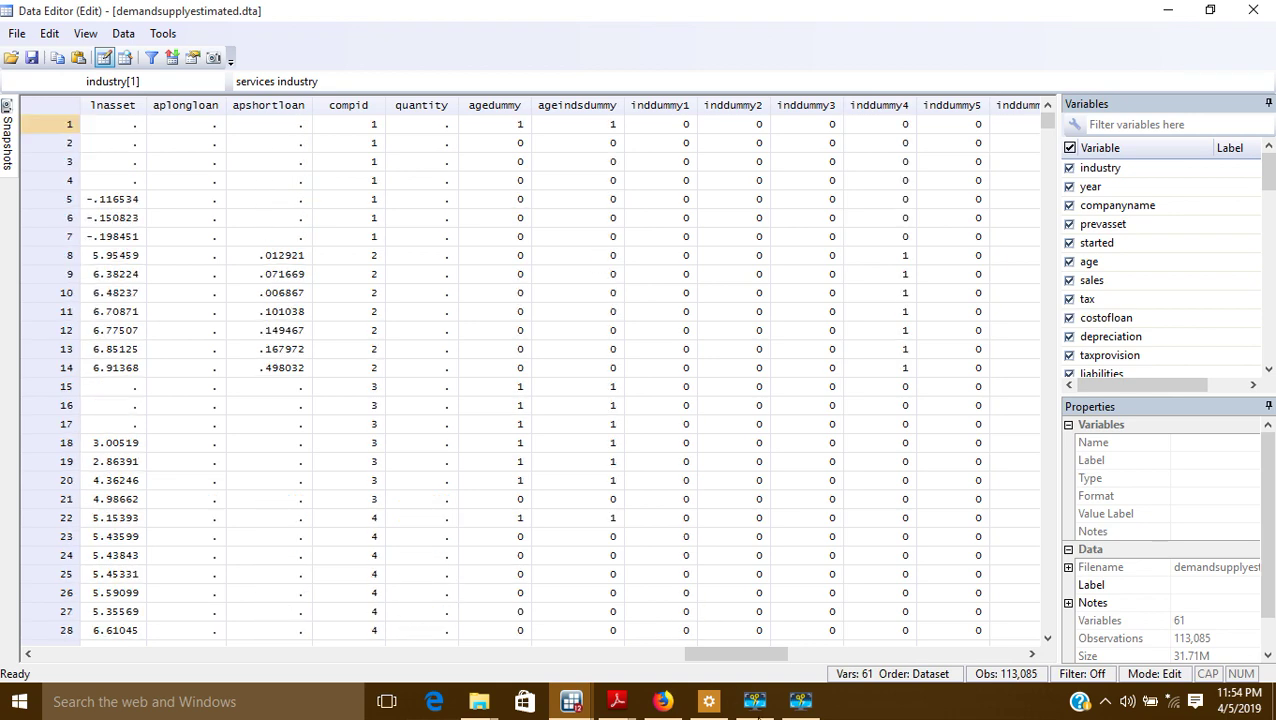
left_click(800, 702)
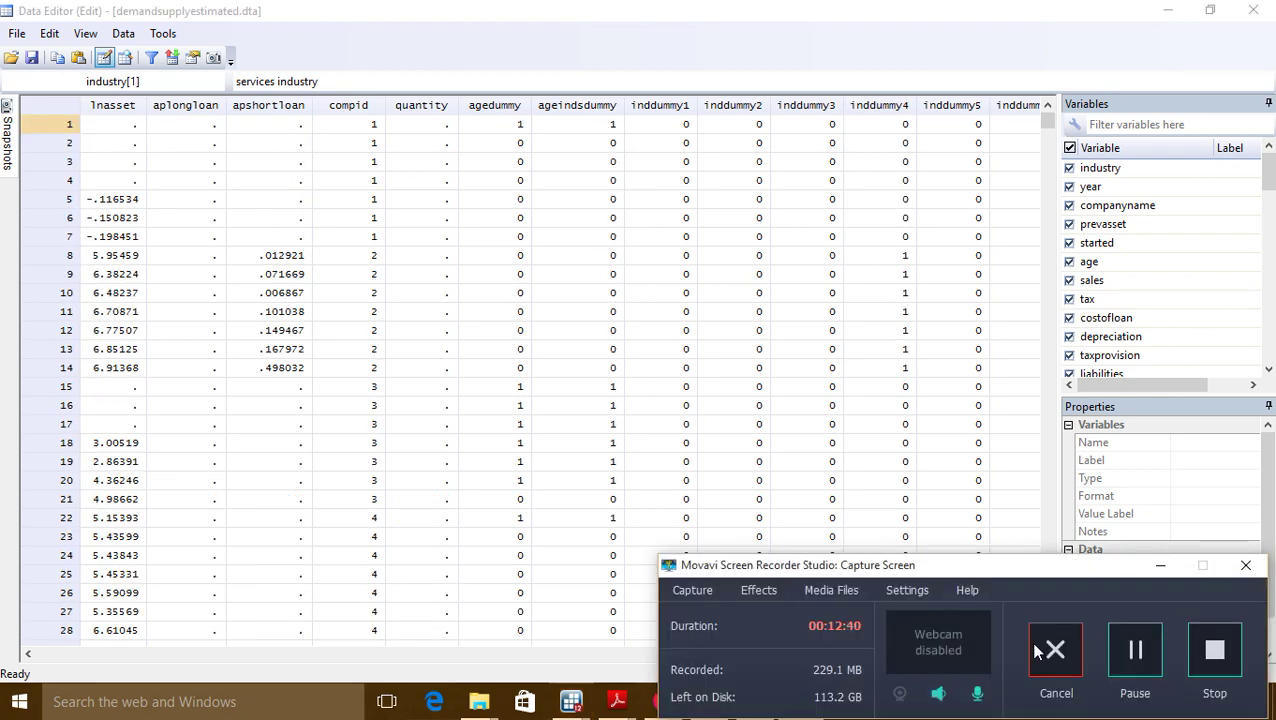
left_click(1135, 650)
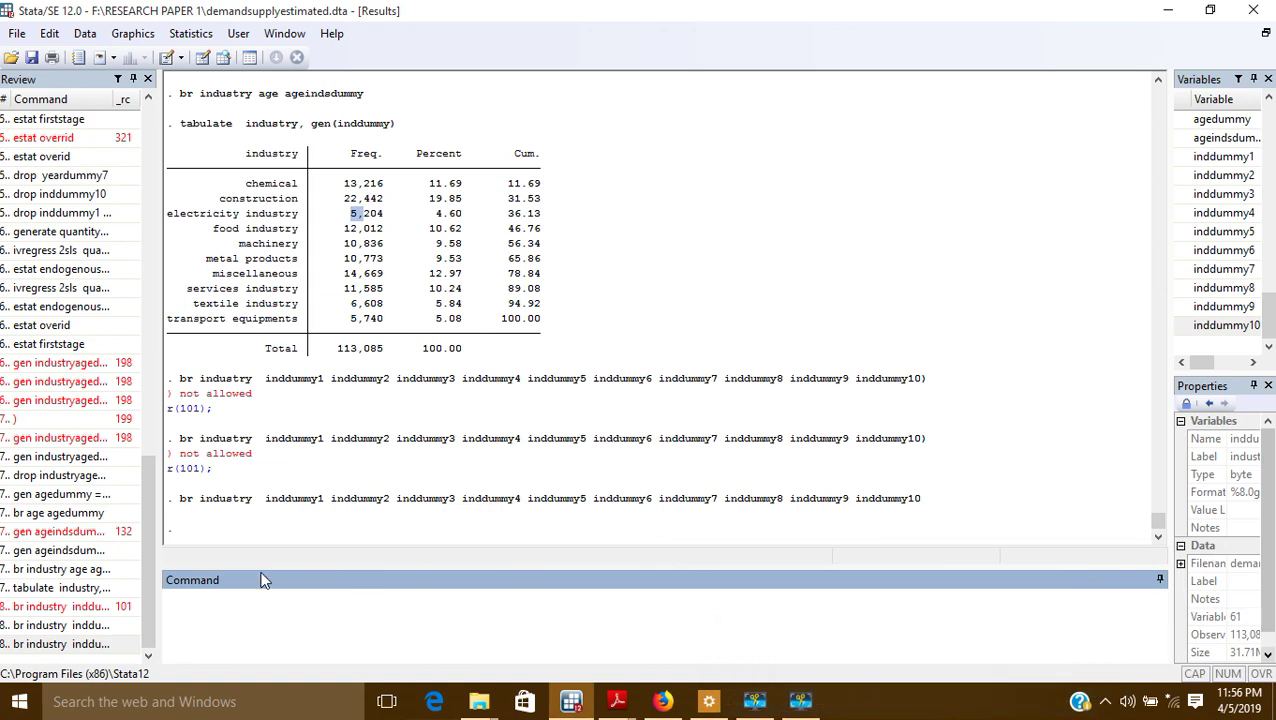
Step: Start a 'br industry' command listing inddummy1 through inddummy5
left_click(240, 595)
type("br industry")
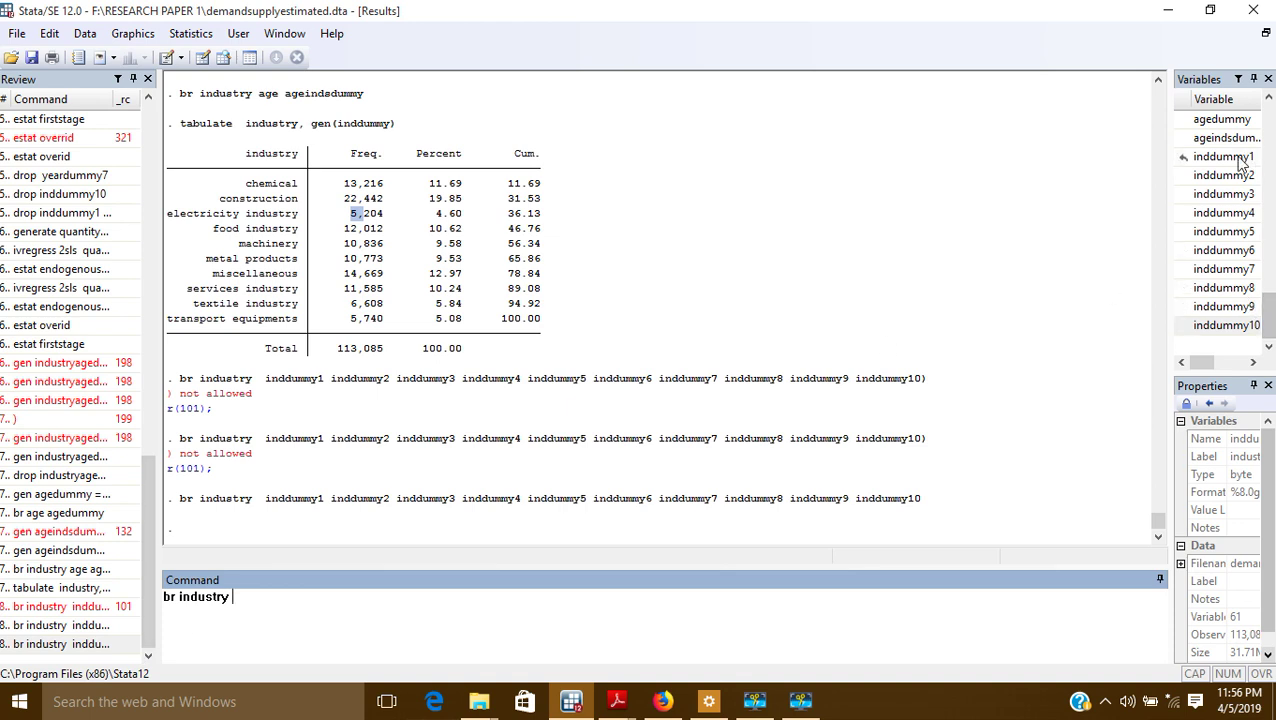
left_click(1238, 157)
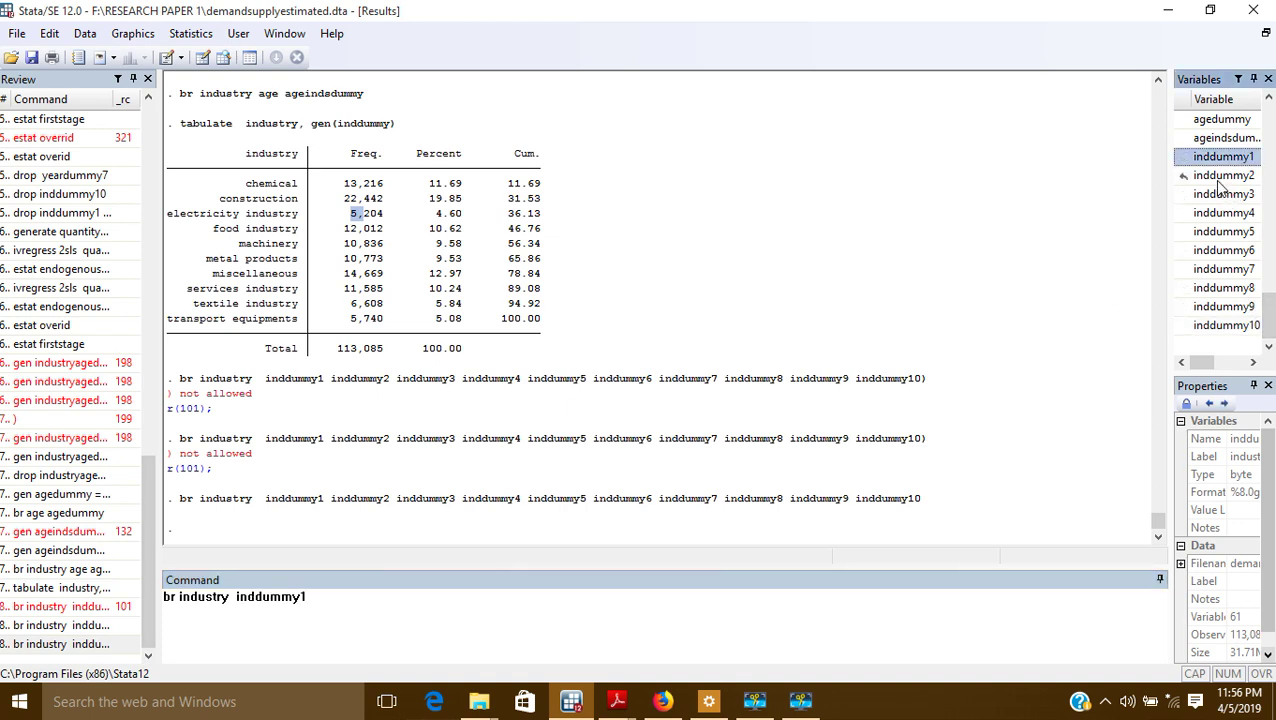
left_click(1221, 178)
left_click(1228, 197)
left_click(1228, 214)
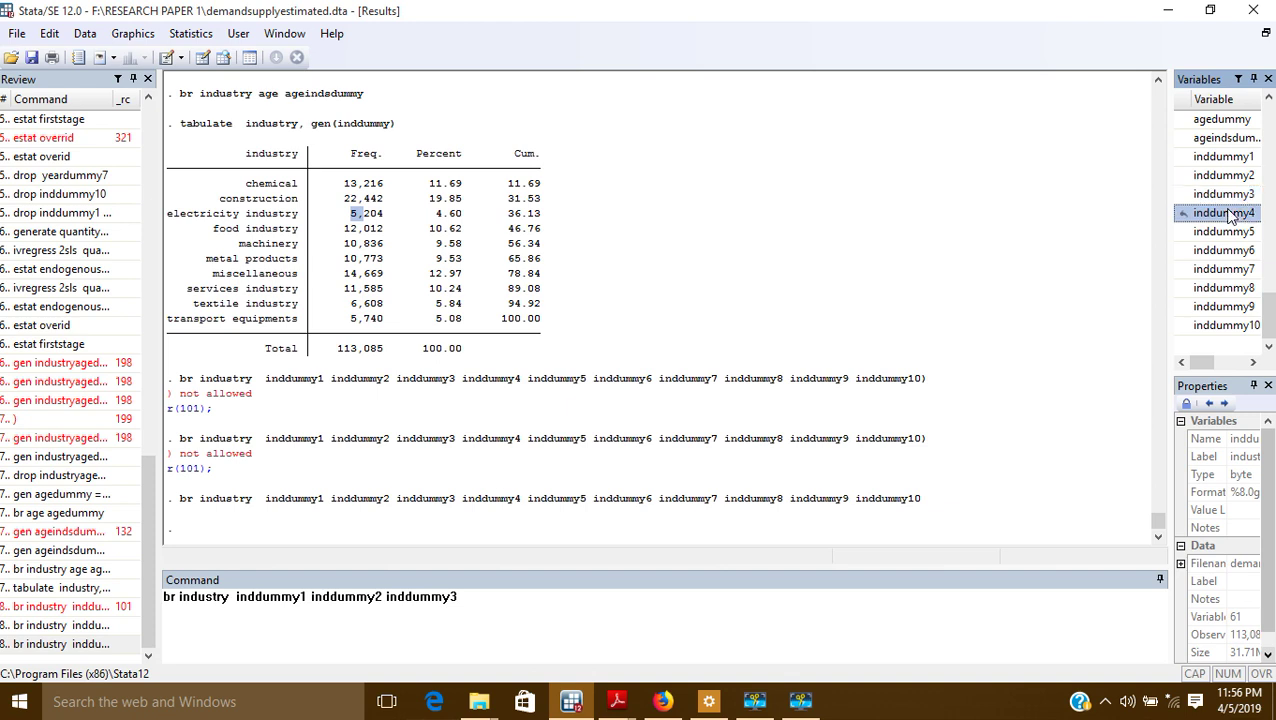
left_click(1228, 233)
Step: Append inddummy7 to inddummy10 and run the browse of industry with the dummies
left_click(1228, 251)
left_click(1228, 271)
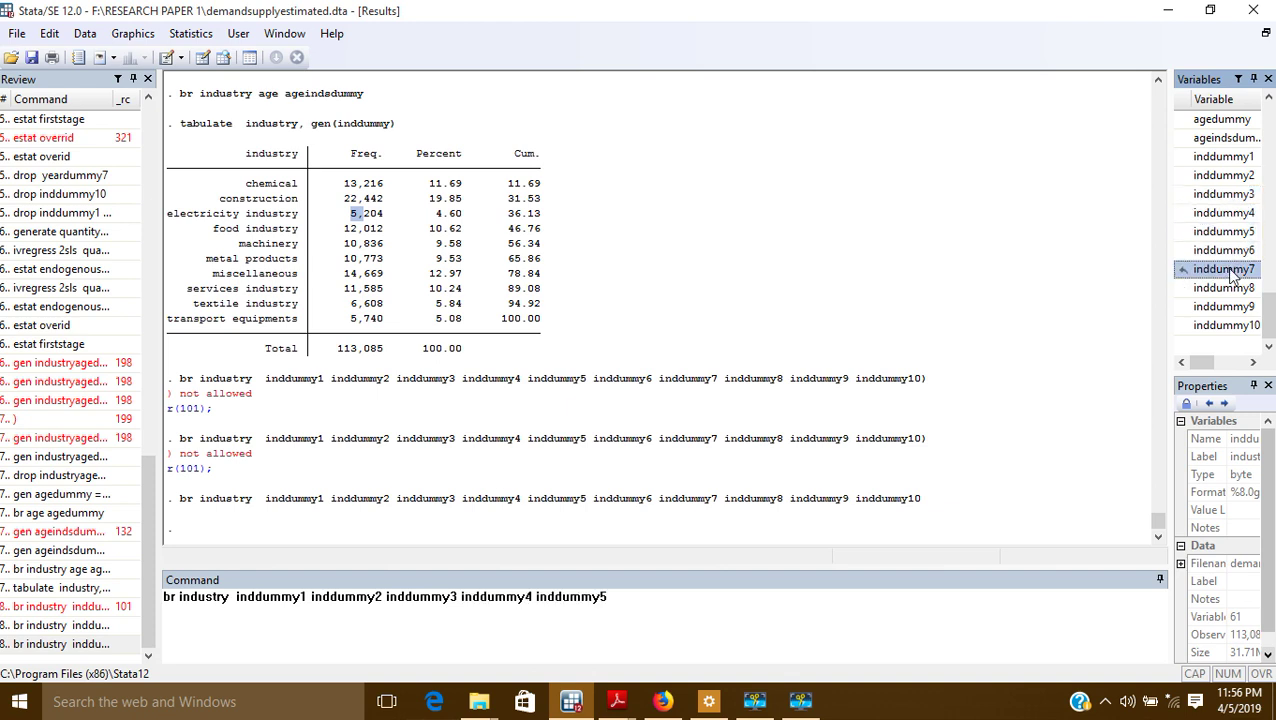
left_click(1234, 289)
left_click(1234, 308)
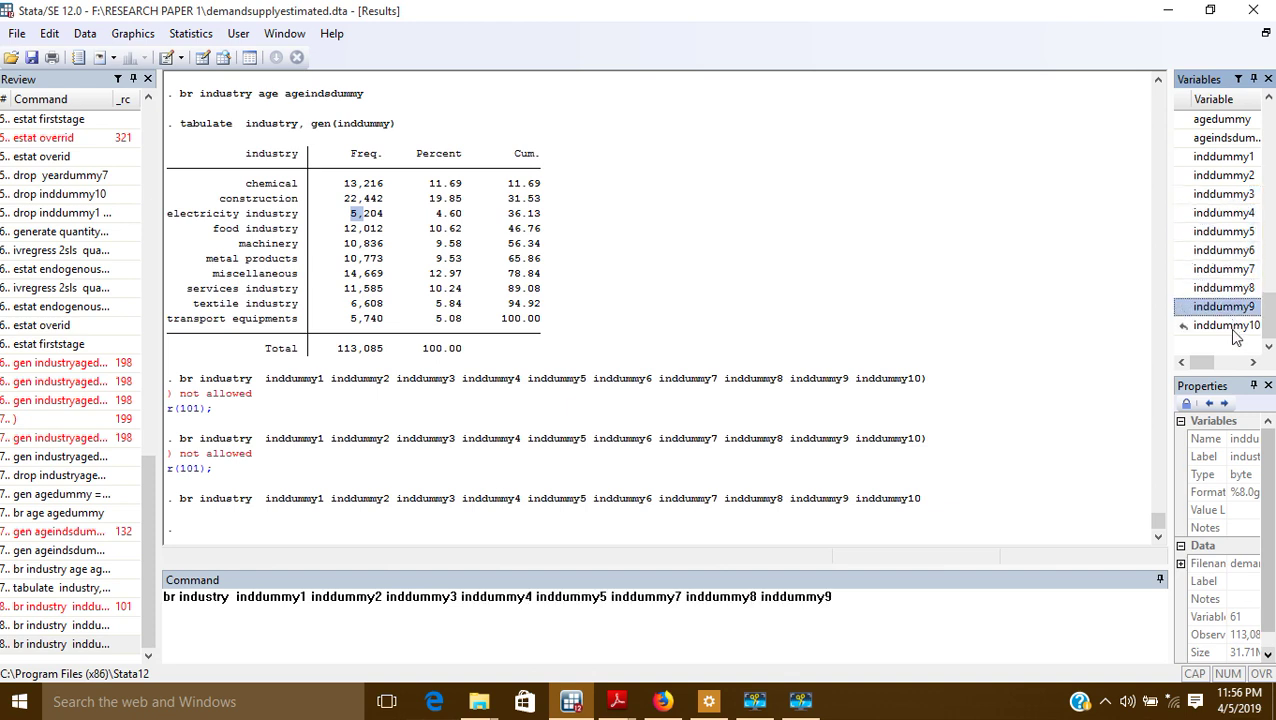
left_click(1233, 327)
key("Return")
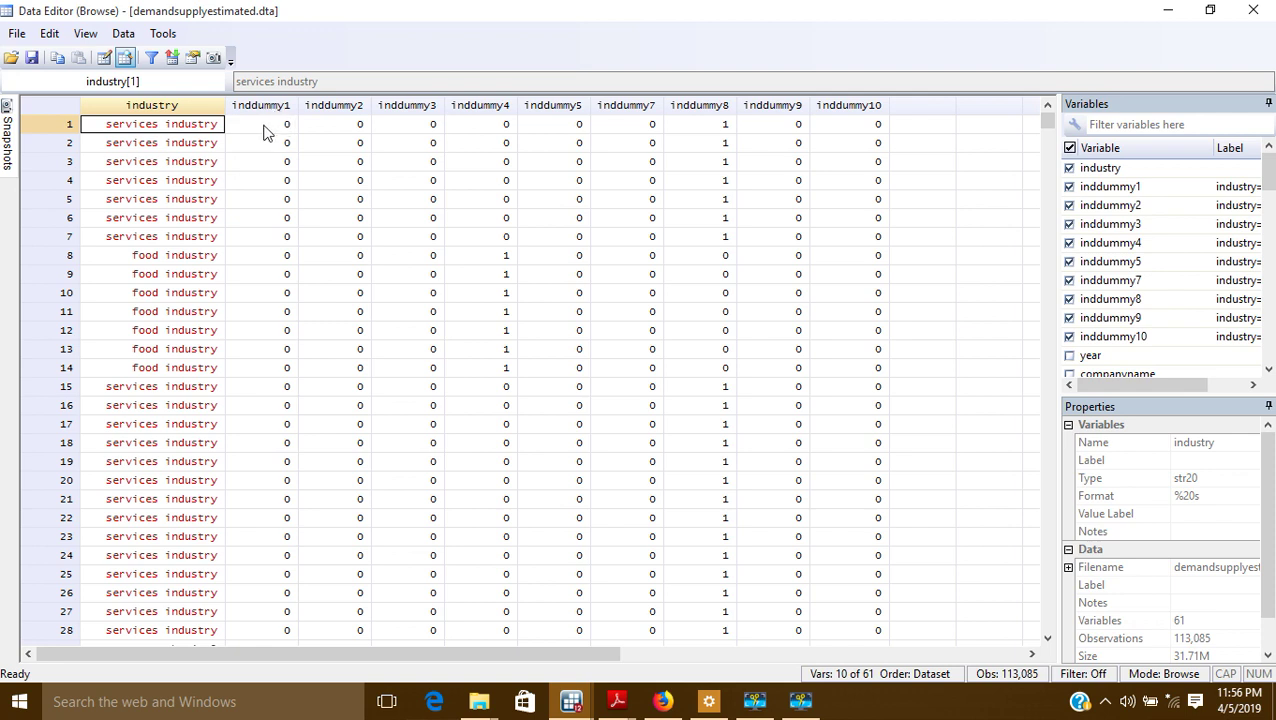
Step: Scroll through the browse grid checking each industry has a 1 in its matching dummy
scroll(272, 430, "down", 4)
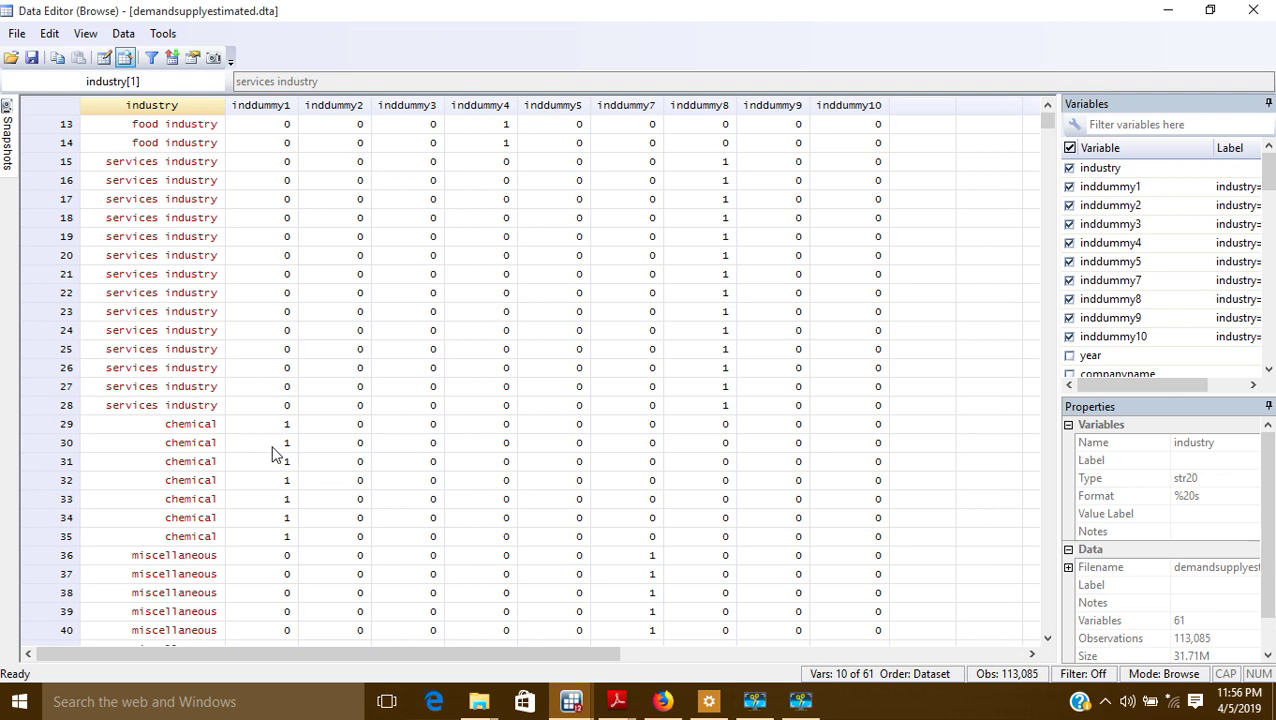
scroll(282, 460, "down", 7)
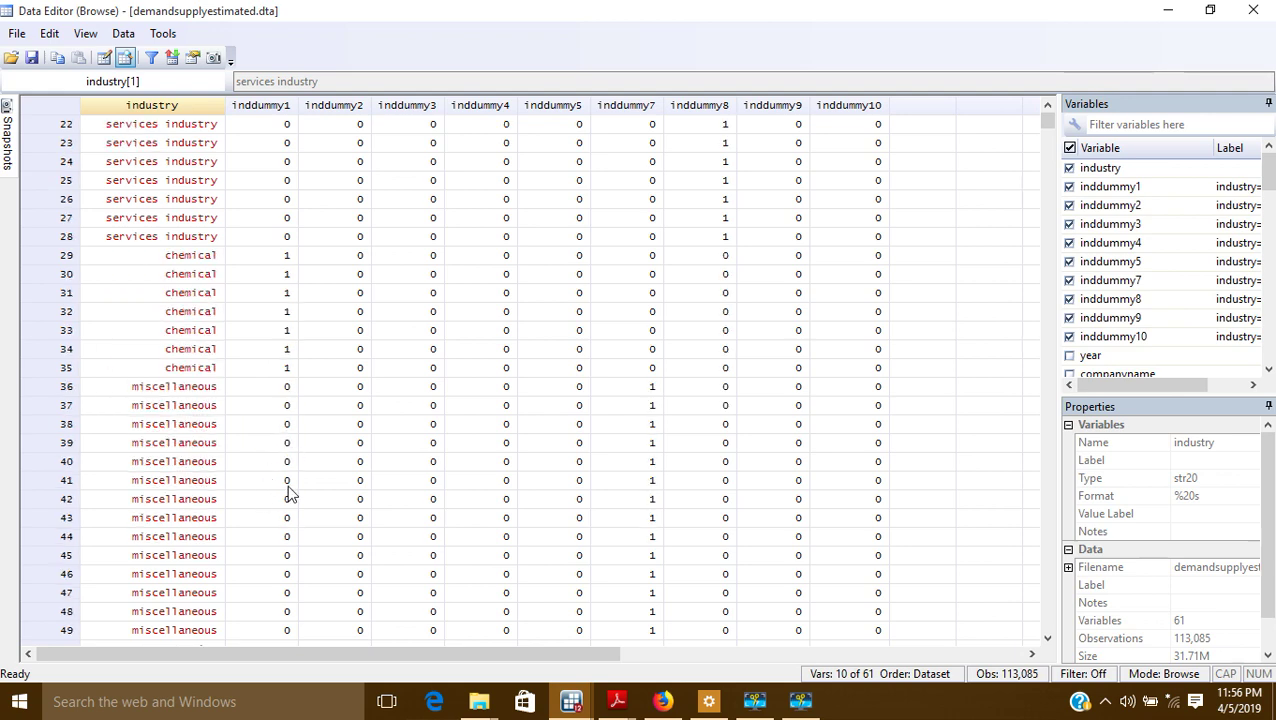
scroll(283, 490, "down", 12)
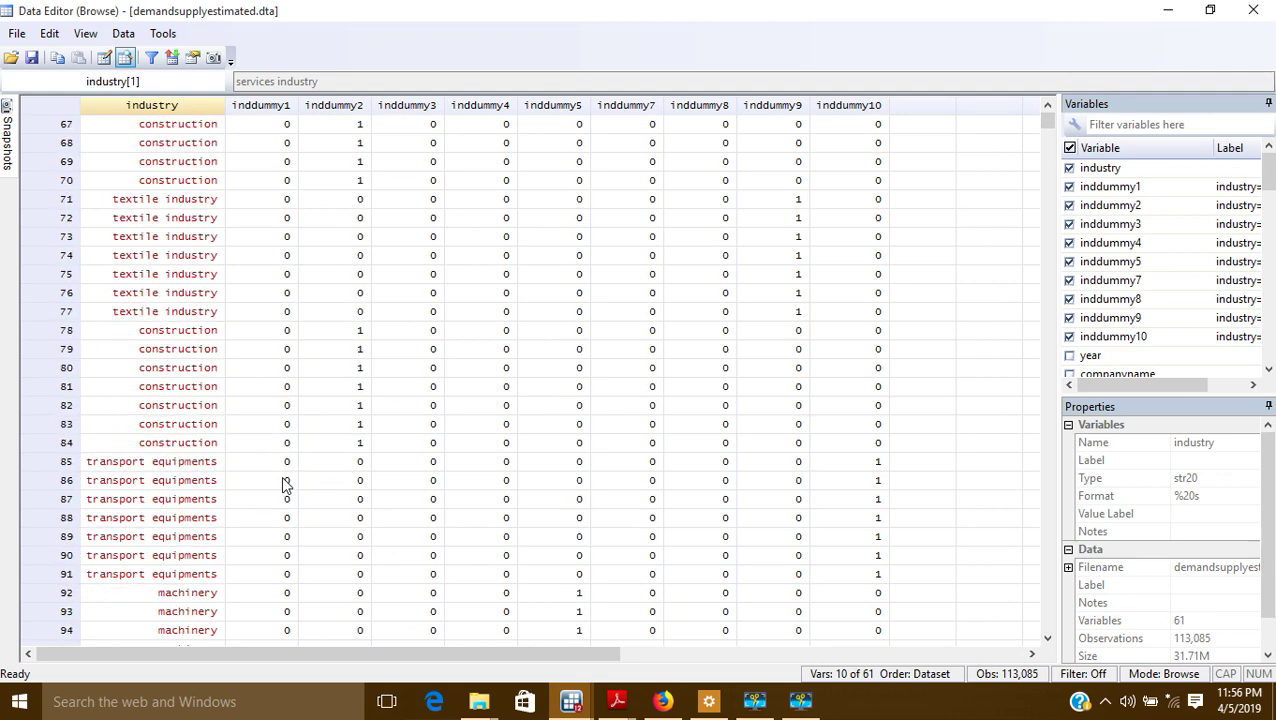
scroll(283, 484, "down", 20)
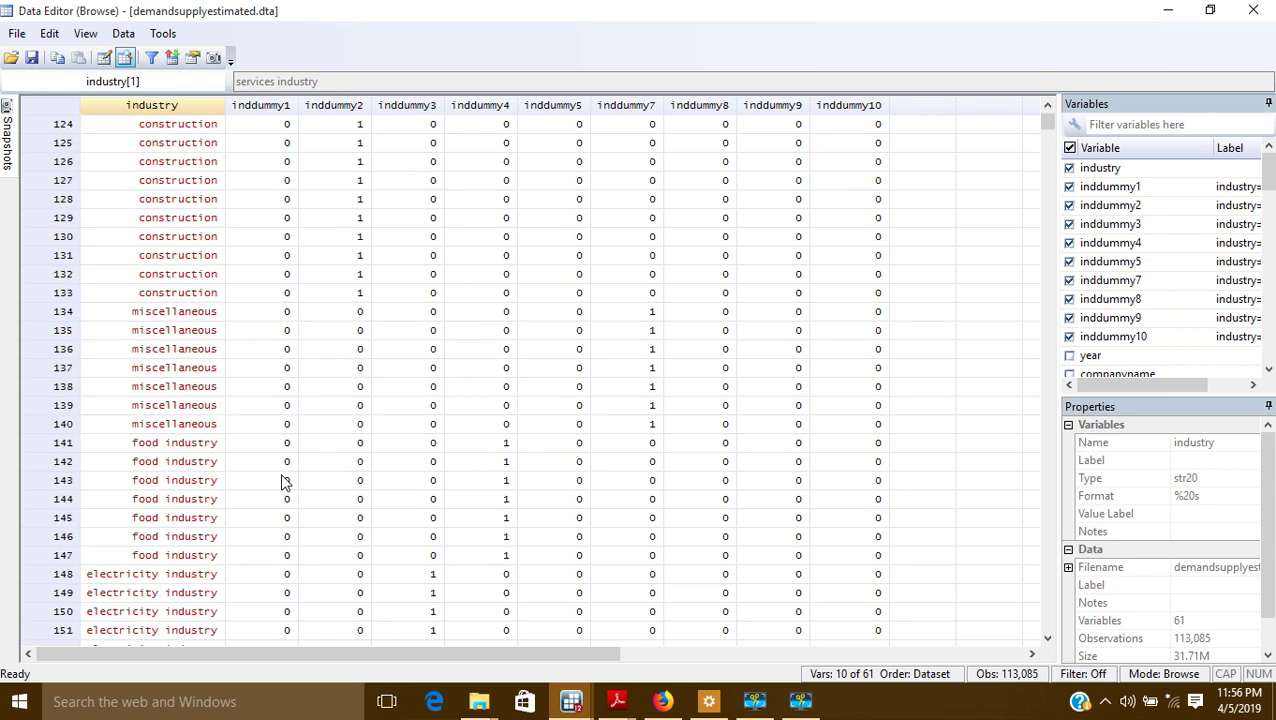
scroll(282, 482, "down", 10)
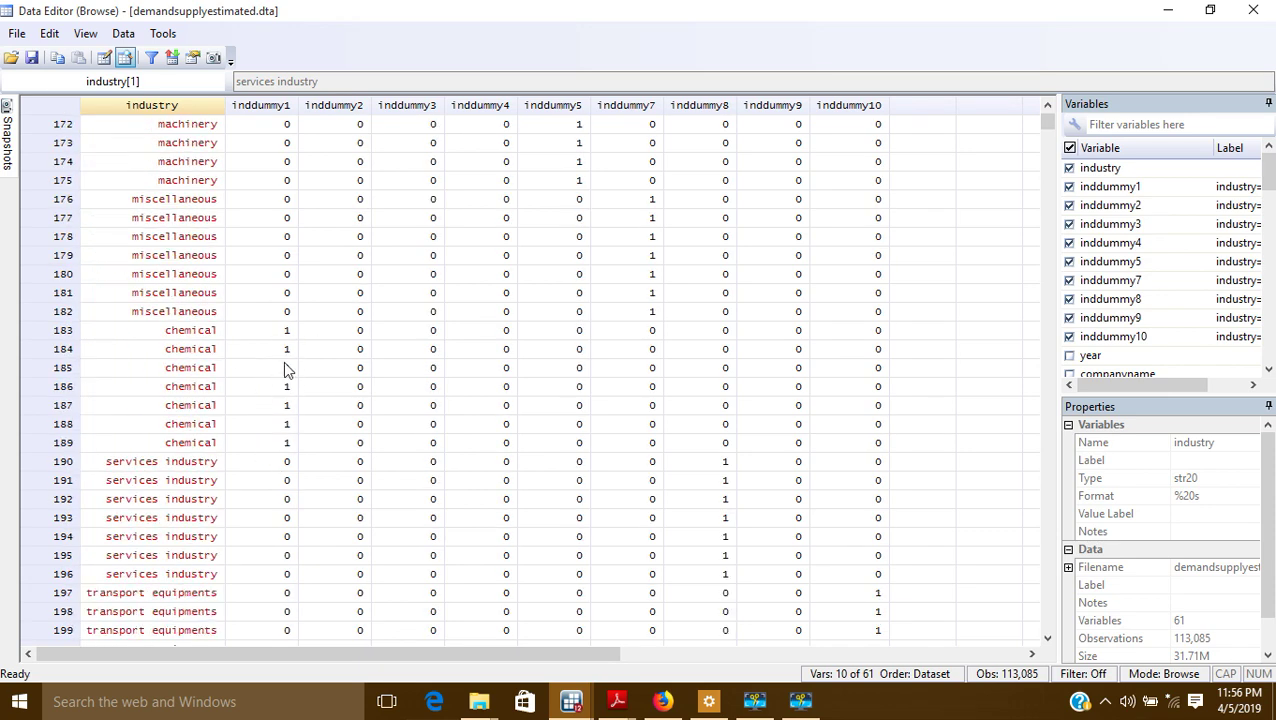
scroll(372, 235, "up", 14)
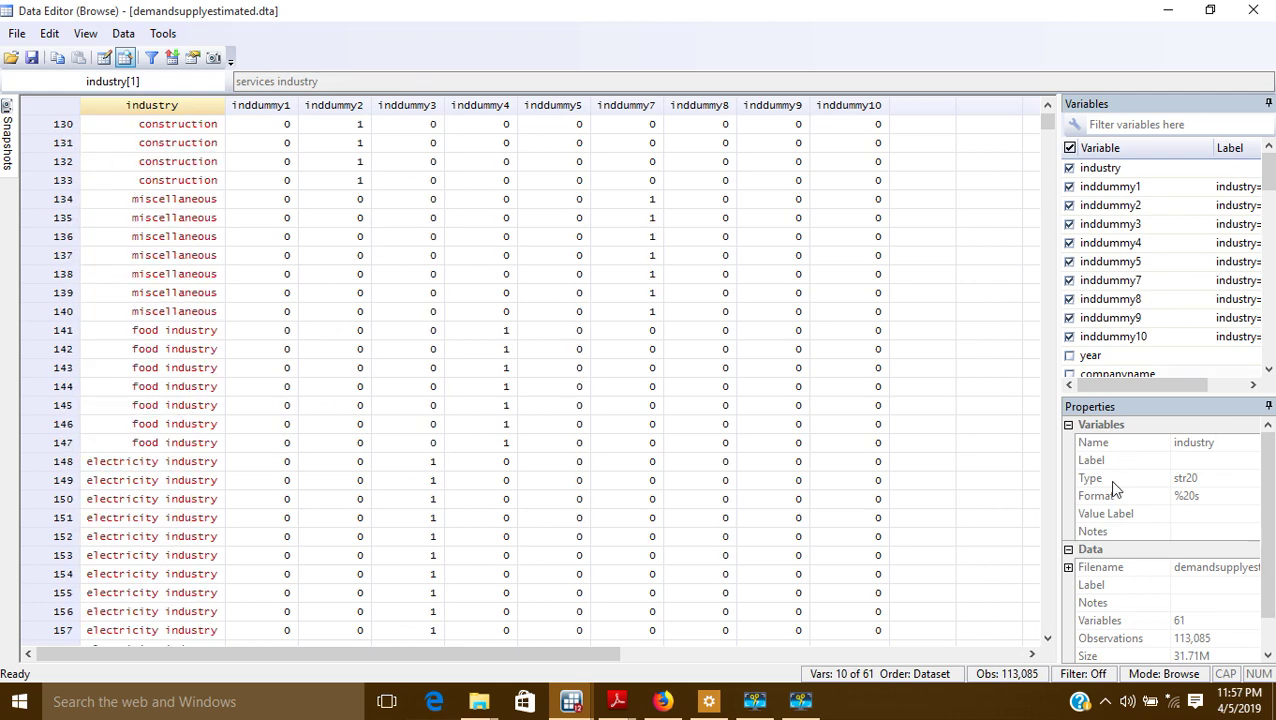
left_click_drag(1050, 127, 1049, 112)
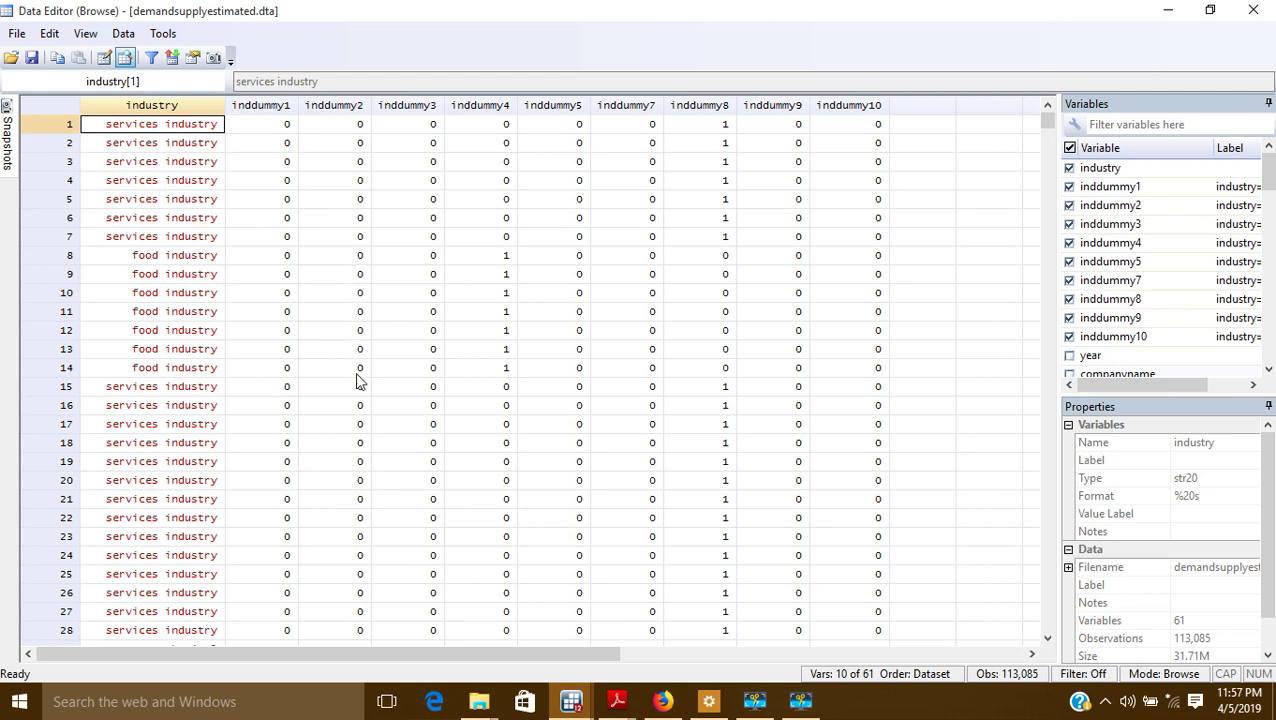
scroll(360, 500, "down", 3)
scroll(363, 528, "down", 10)
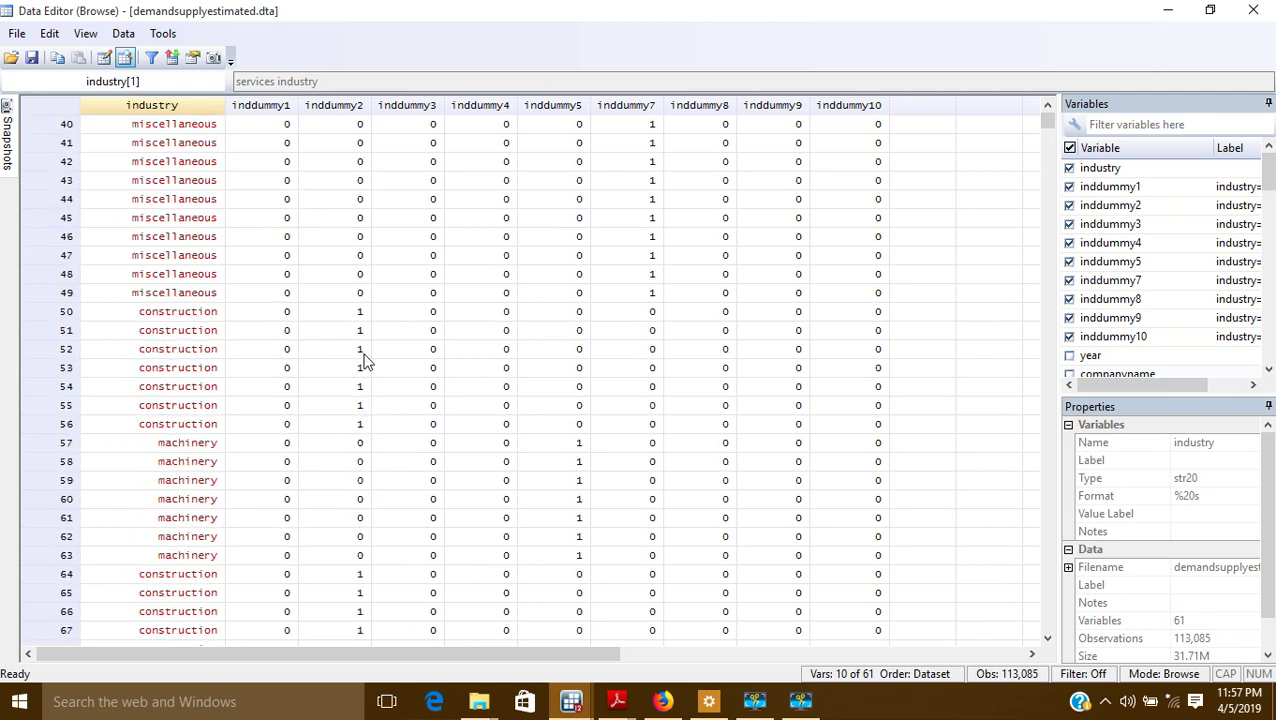
scroll(366, 415, "down", 5)
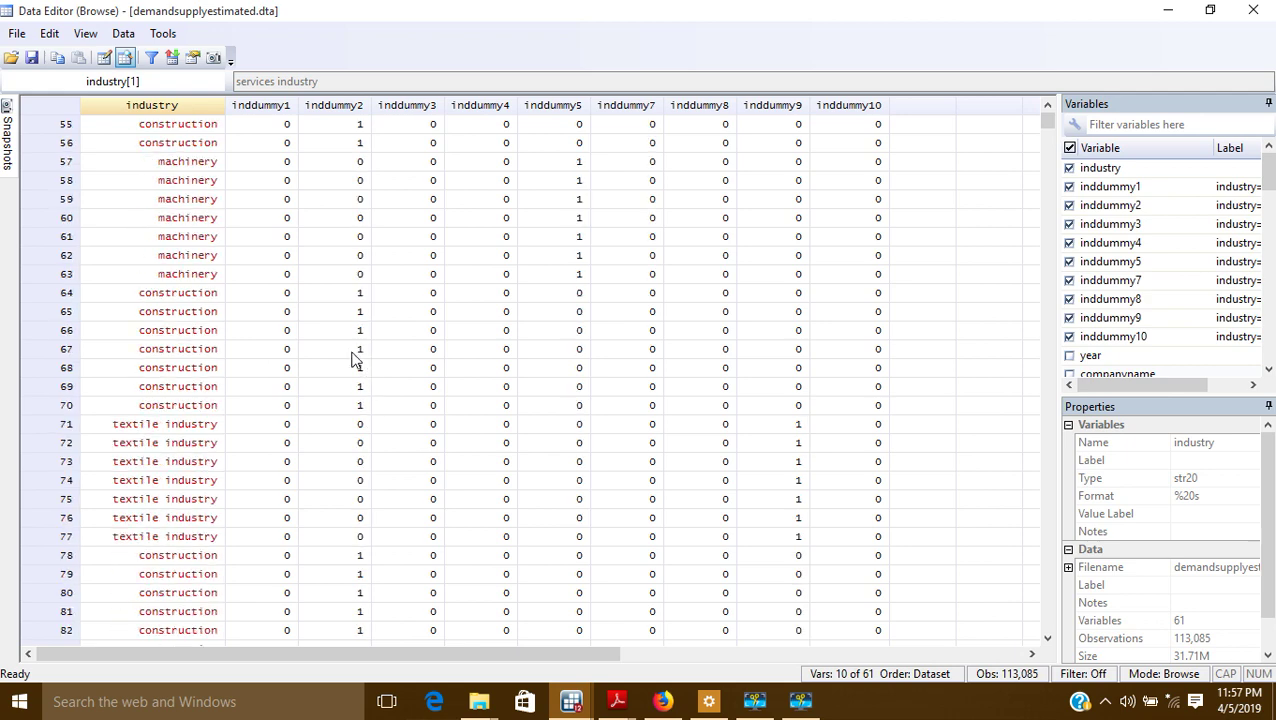
scroll(456, 226, "up", 18)
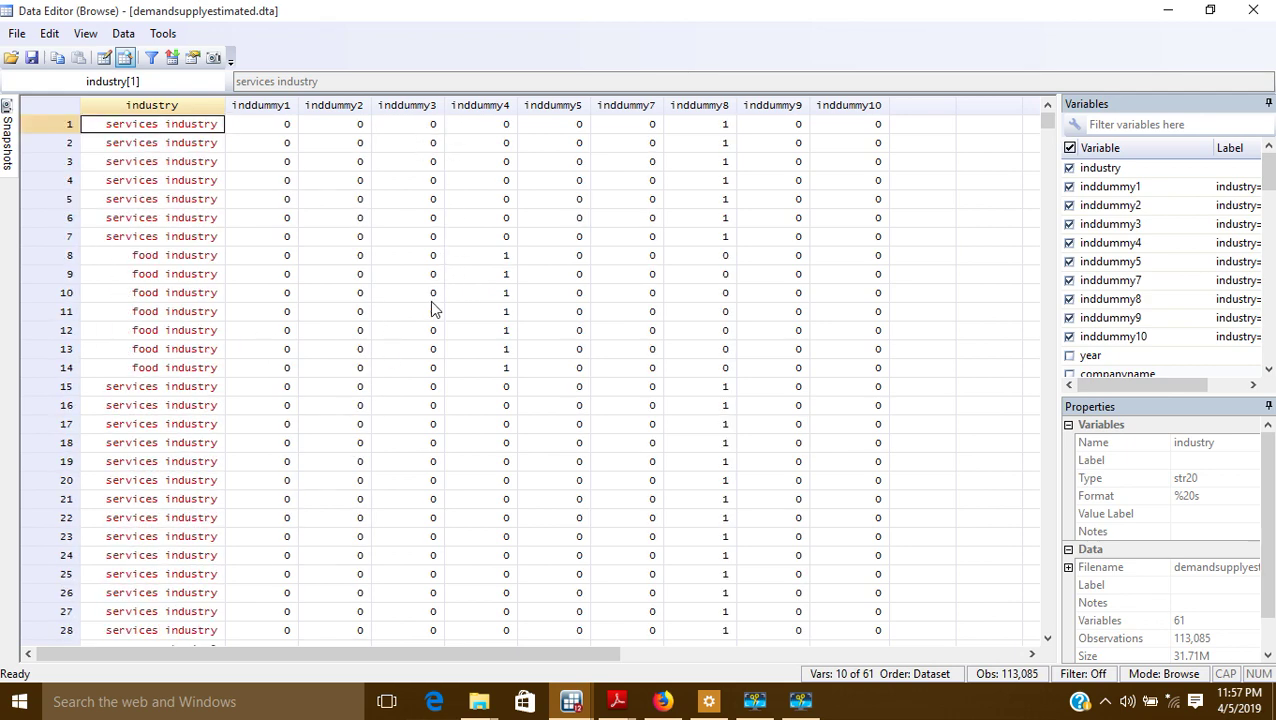
Step: Finish checking rows, select the inddummy10 column, and close the Data Editor
scroll(433, 330, "down", 5)
scroll(430, 440, "down", 20)
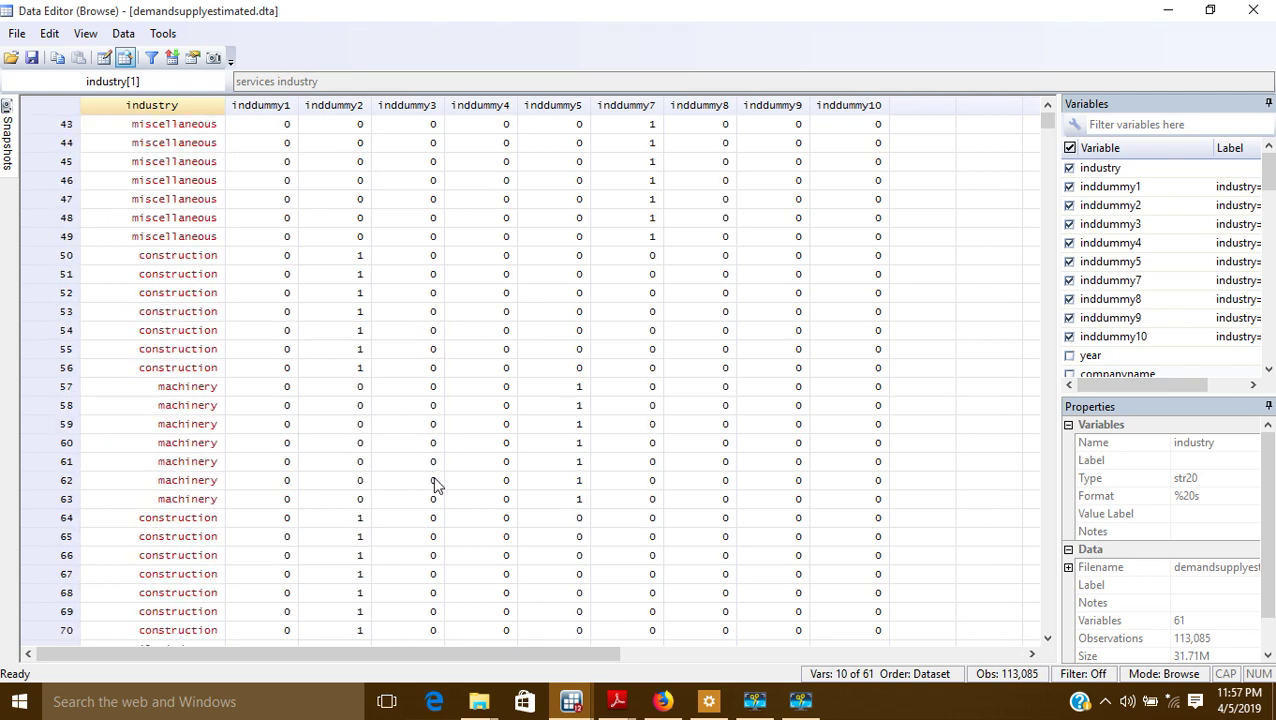
scroll(436, 485, "down", 1)
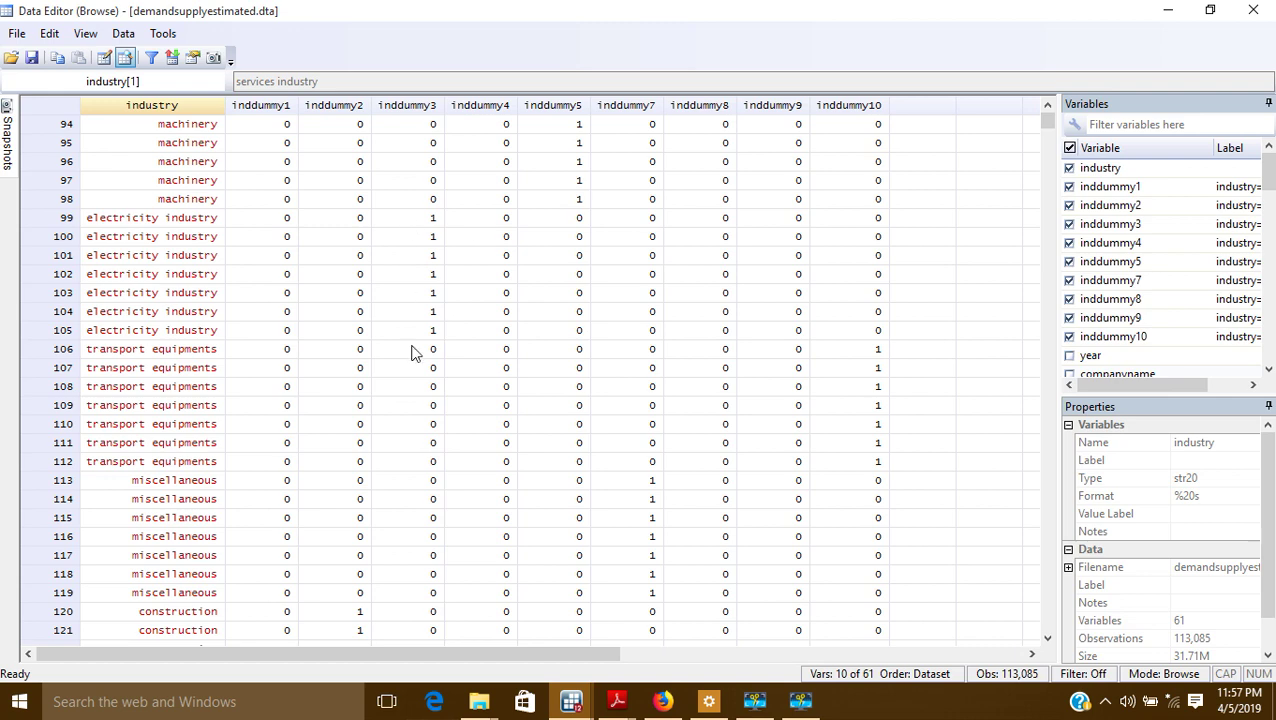
scroll(530, 198, "up", 7)
scroll(520, 180, "up", 20)
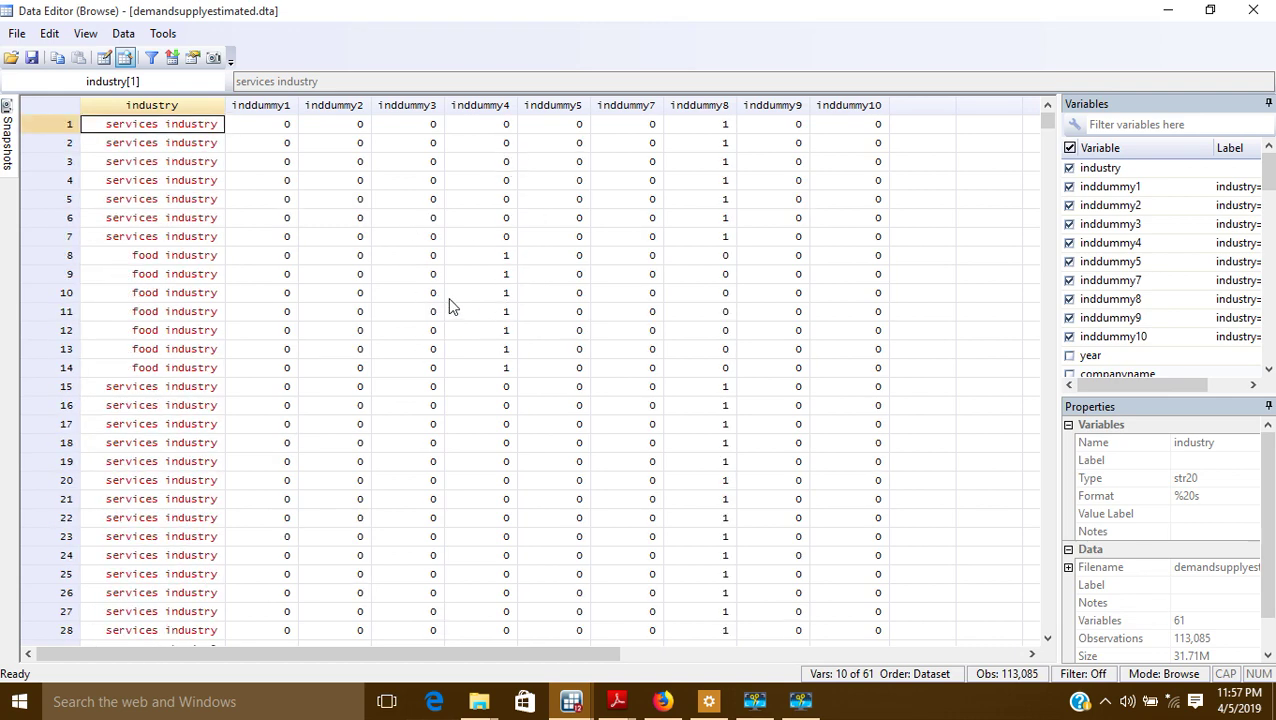
scroll(507, 366, "down", 5)
scroll(507, 366, "up", 5)
left_click(856, 108)
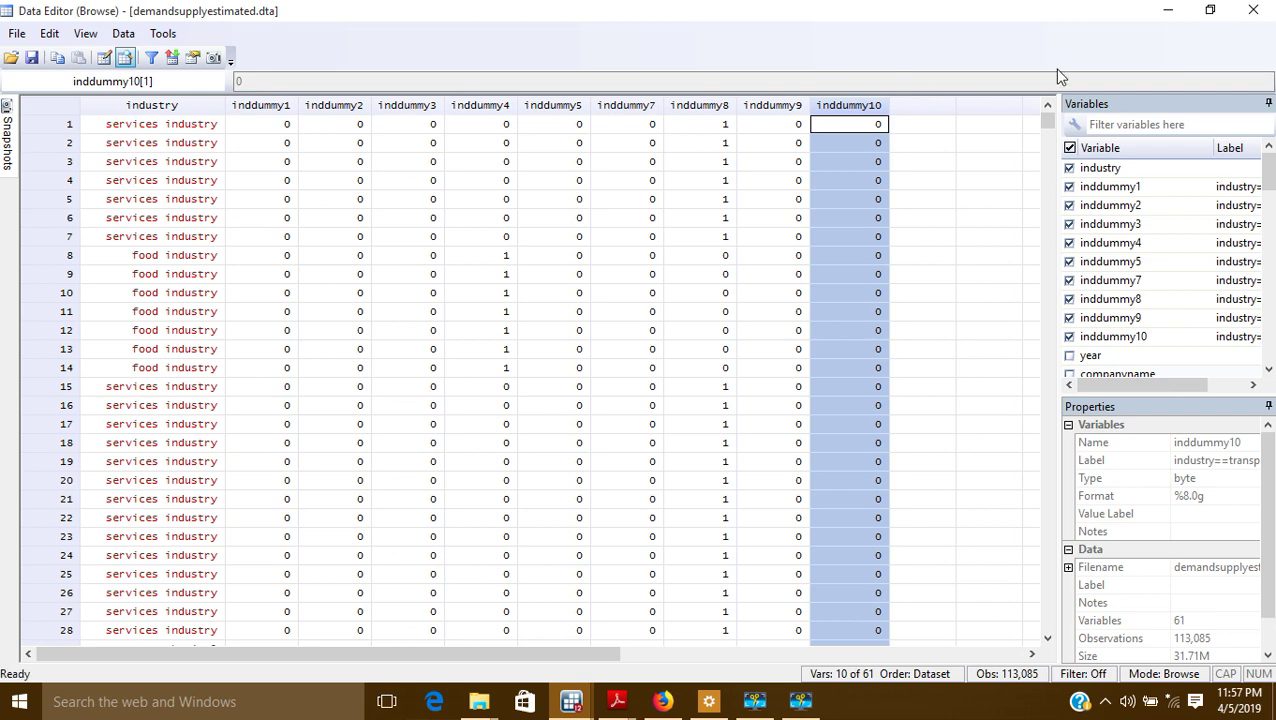
left_click(1256, 9)
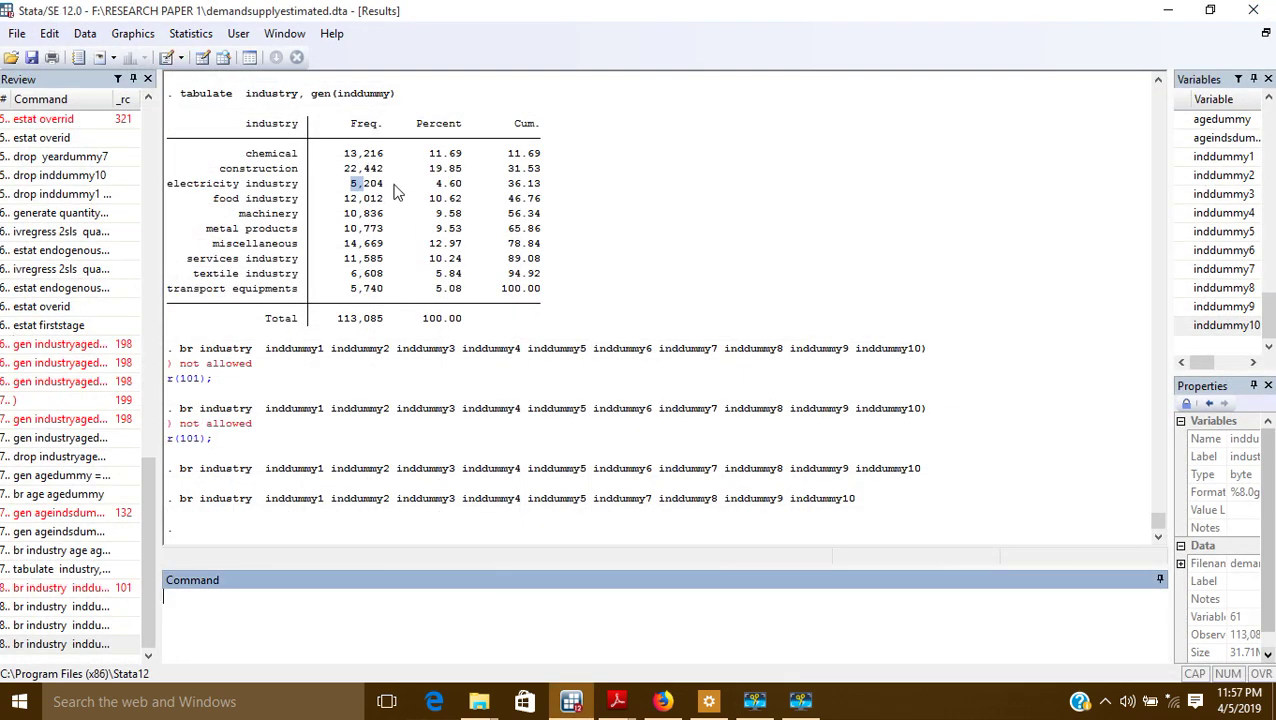